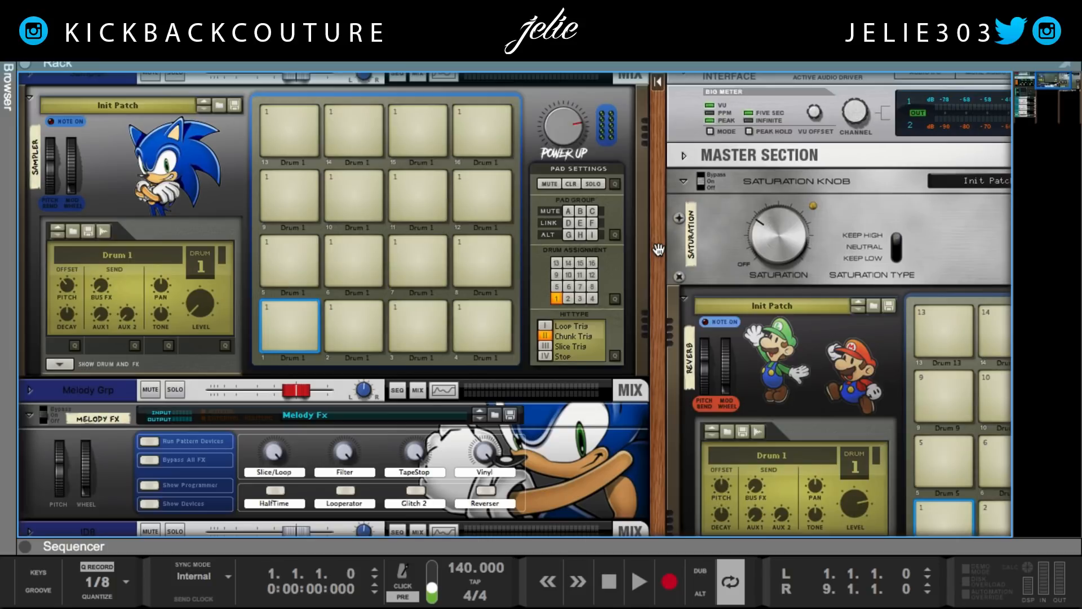
Examine the existing rack's samplers, melody effects, Umpf drum device and the drum mix channels beneath it
{"action": "left_click", "coordinate": [658, 250]}
{"action": "left_click_drag", "start_coordinate": [659, 249], "coordinate": [1074, 127]}
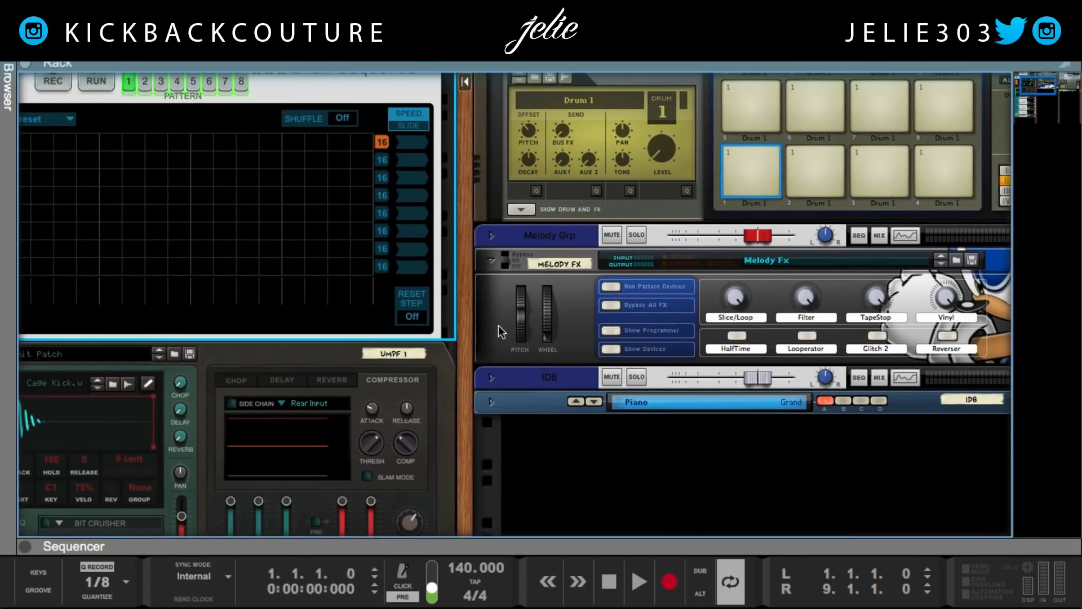
{"action": "left_click_drag", "start_coordinate": [461, 354], "coordinate": [570, 268]}
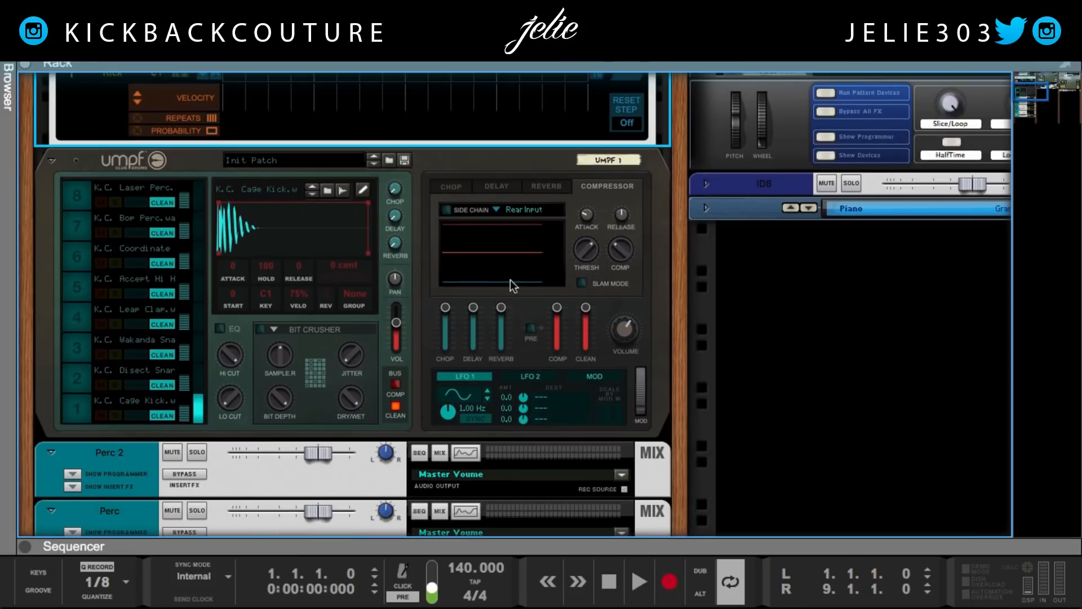
{"action": "scroll", "coordinate": [445, 302], "scroll_direction": "down", "scroll_amount": 4}
{"action": "scroll", "coordinate": [435, 307], "scroll_direction": "down", "scroll_amount": 10}
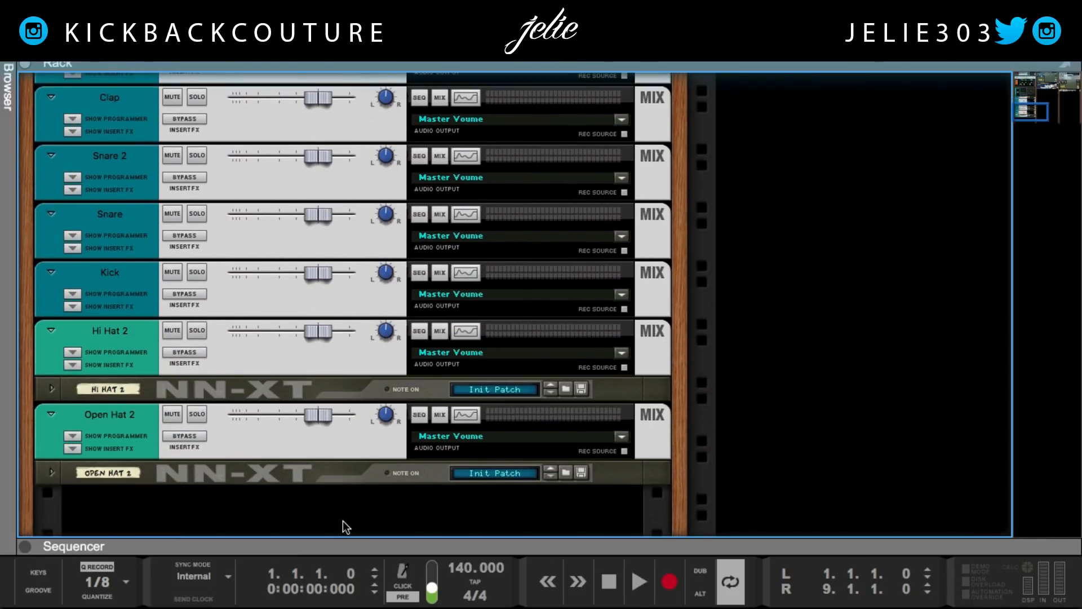
{"action": "scroll", "coordinate": [194, 506], "scroll_direction": "up", "scroll_amount": 1}
{"action": "scroll", "coordinate": [177, 505], "scroll_direction": "up", "scroll_amount": 15}
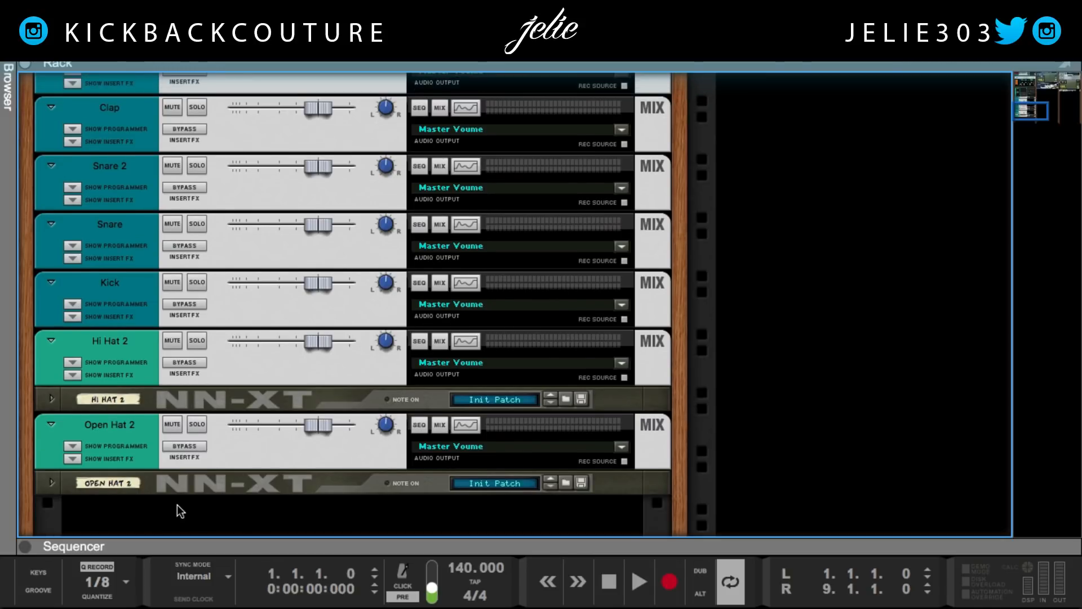
{"action": "scroll", "coordinate": [109, 392], "scroll_direction": "down", "scroll_amount": 3}
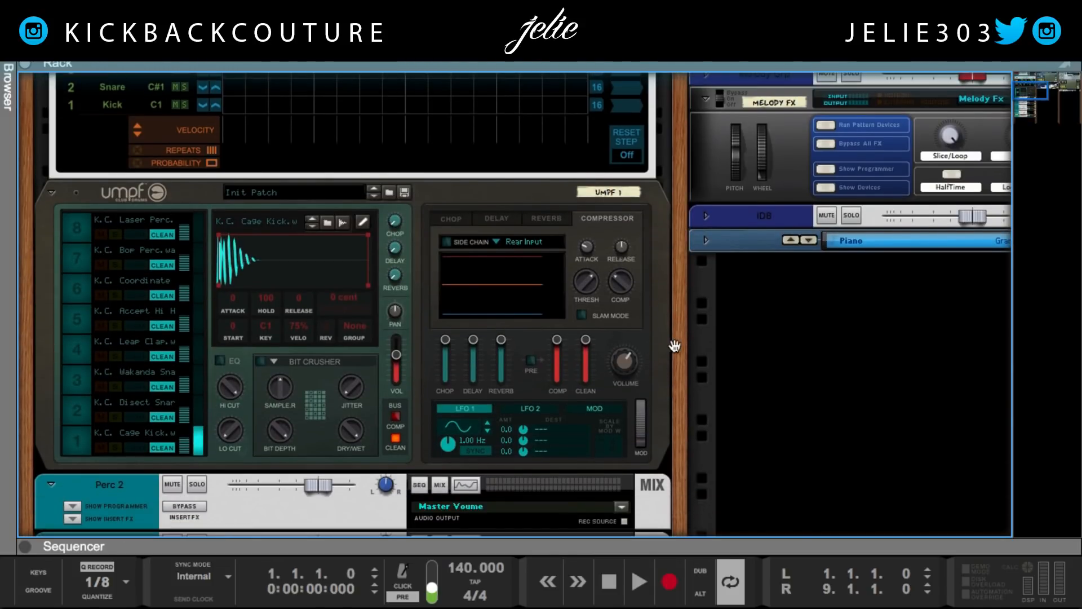
Look through the Reason instrument devices in the browser, from the drum machines to the samplers
{"action": "left_click", "coordinate": [10, 64]}
{"action": "scroll", "coordinate": [64, 172], "scroll_direction": "up", "scroll_amount": 5}
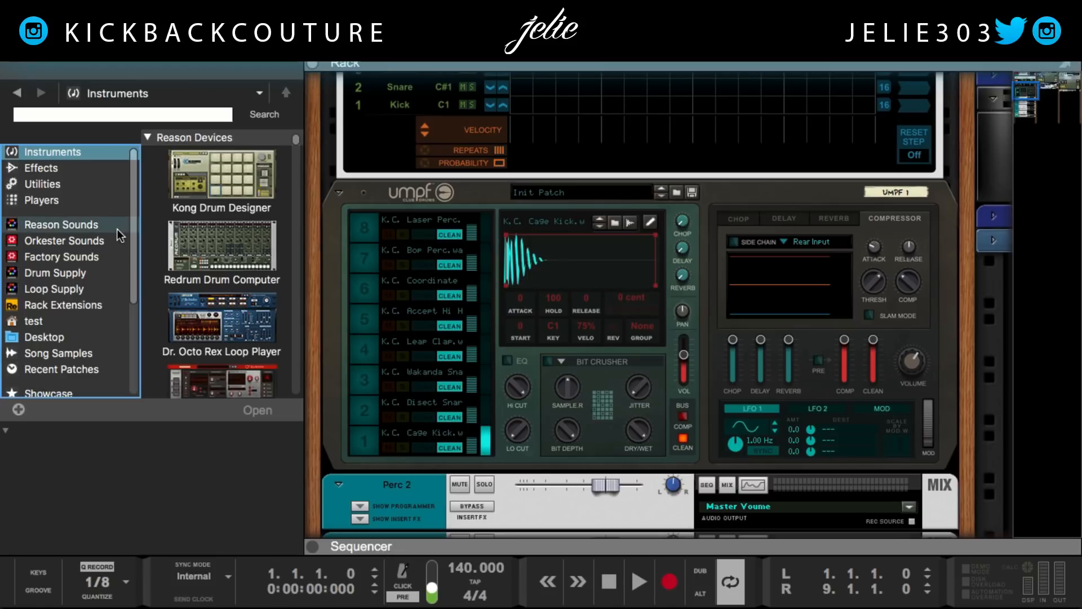
{"action": "scroll", "coordinate": [199, 302], "scroll_direction": "down", "scroll_amount": 8}
{"action": "scroll", "coordinate": [199, 304], "scroll_direction": "down", "scroll_amount": 10}
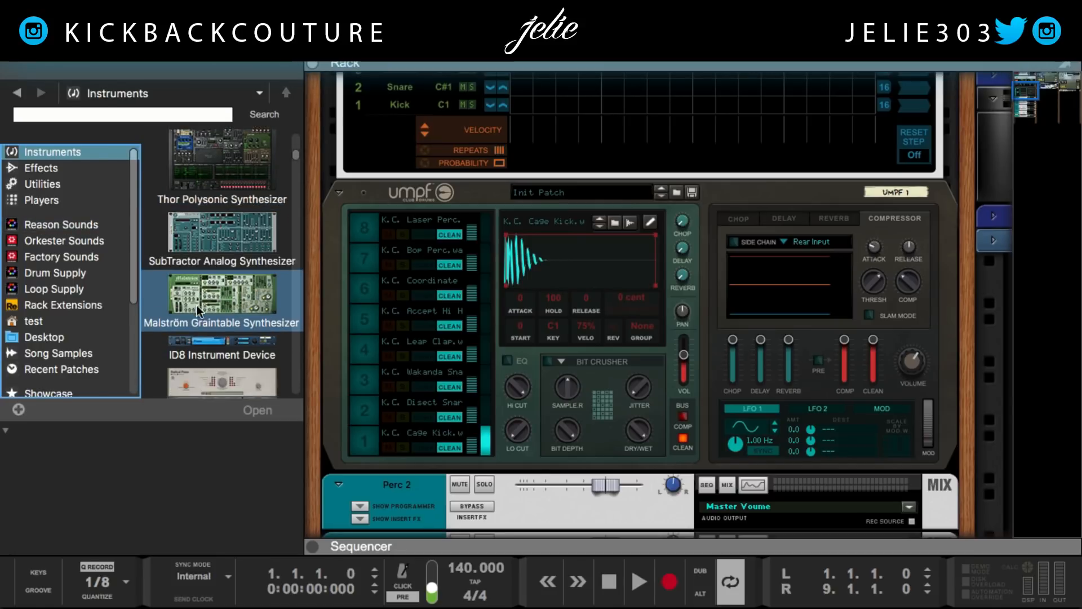
{"action": "scroll", "coordinate": [198, 307], "scroll_direction": "down", "scroll_amount": 5}
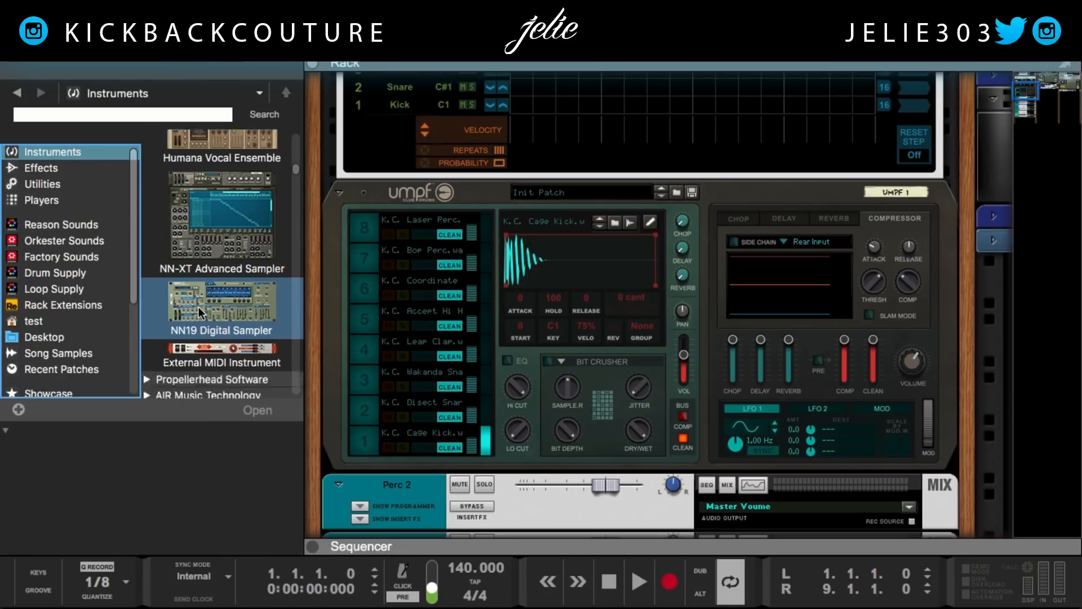
{"action": "scroll", "coordinate": [199, 307], "scroll_direction": "up", "scroll_amount": 5}
{"action": "scroll", "coordinate": [199, 306], "scroll_direction": "up", "scroll_amount": 12}
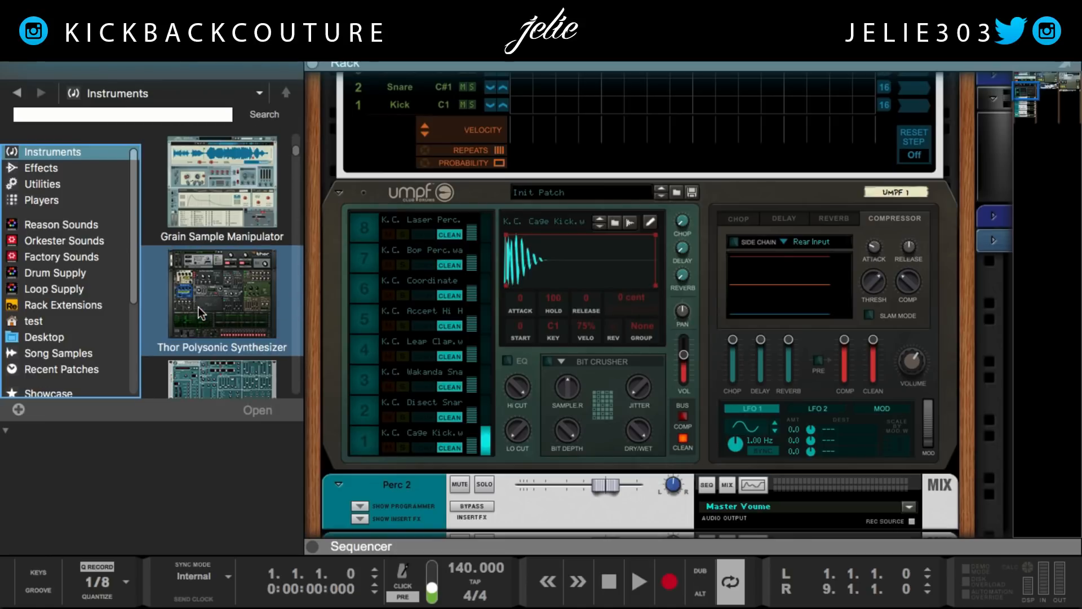
{"action": "scroll", "coordinate": [199, 307], "scroll_direction": "down", "scroll_amount": 1}
{"action": "scroll", "coordinate": [199, 306], "scroll_direction": "down", "scroll_amount": 5}
{"action": "scroll", "coordinate": [199, 306], "scroll_direction": "down", "scroll_amount": 6}
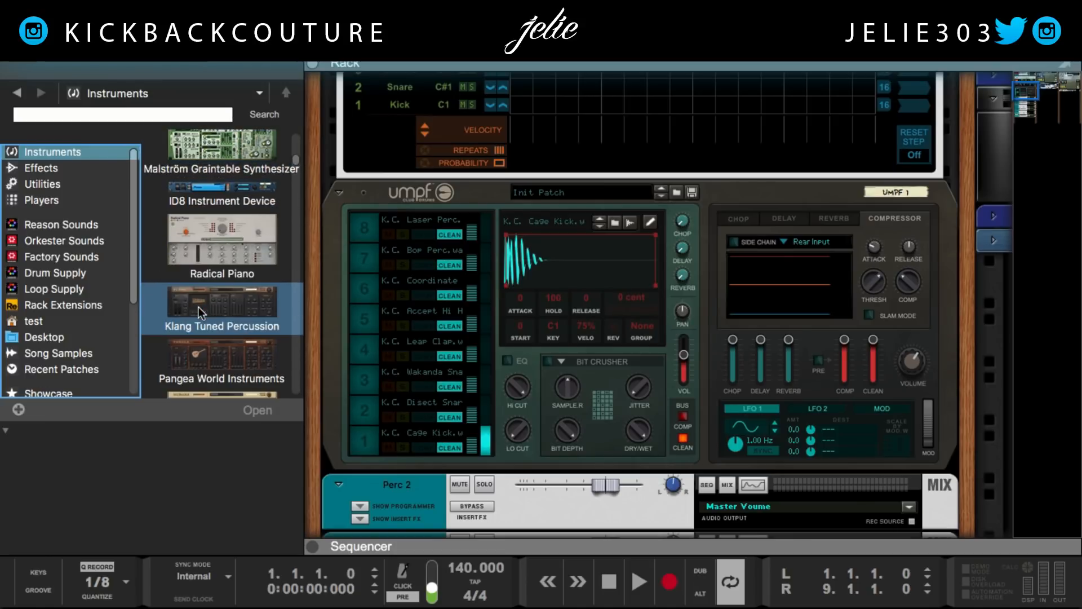
{"action": "scroll", "coordinate": [198, 306], "scroll_direction": "down", "scroll_amount": 3}
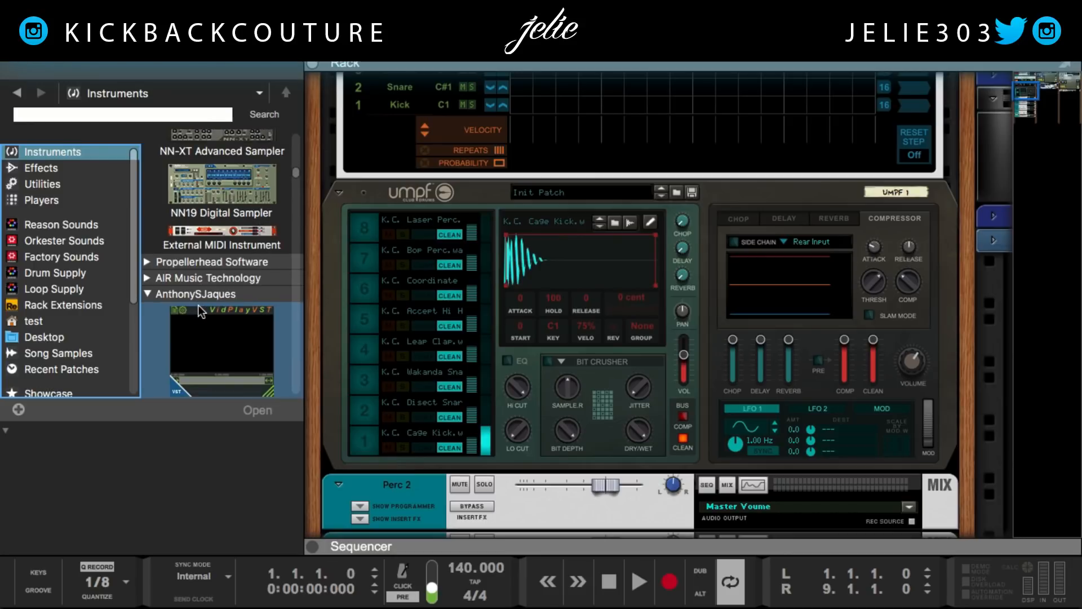
Add an Umpf Club Drums from the Propellerhead Software instruments in the rack column beside the Sampler, and hide the browser
{"action": "double_click", "coordinate": [199, 261]}
{"action": "scroll", "coordinate": [197, 265], "scroll_direction": "down", "scroll_amount": 5}
{"action": "scroll", "coordinate": [197, 266], "scroll_direction": "down", "scroll_amount": 5}
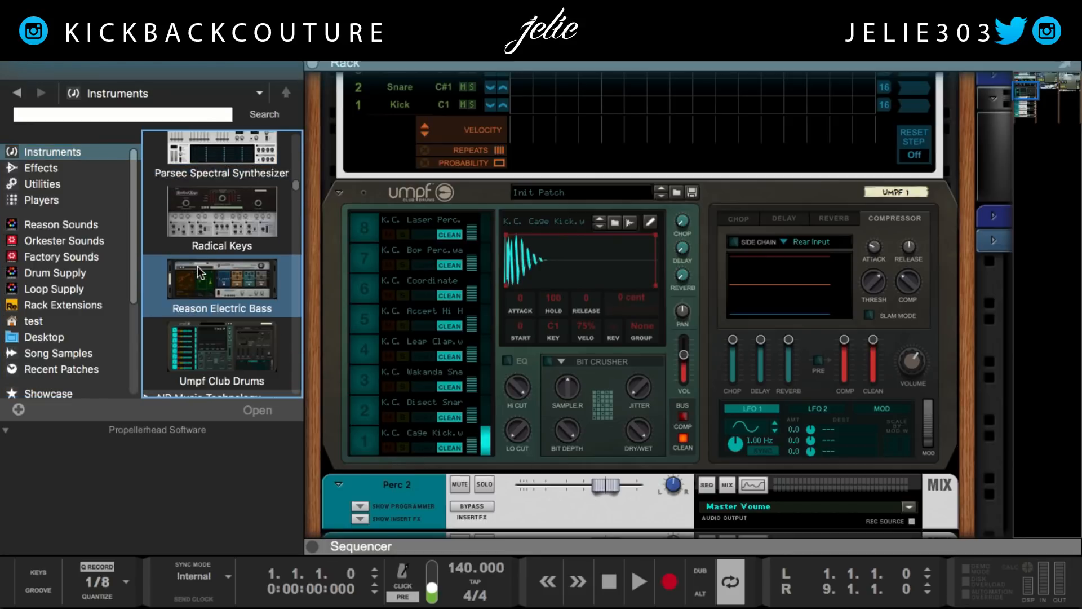
{"action": "scroll", "coordinate": [198, 266], "scroll_direction": "up", "scroll_amount": 3}
{"action": "left_click", "coordinate": [204, 248]}
{"action": "left_click_drag", "start_coordinate": [204, 248], "coordinate": [917, 269]}
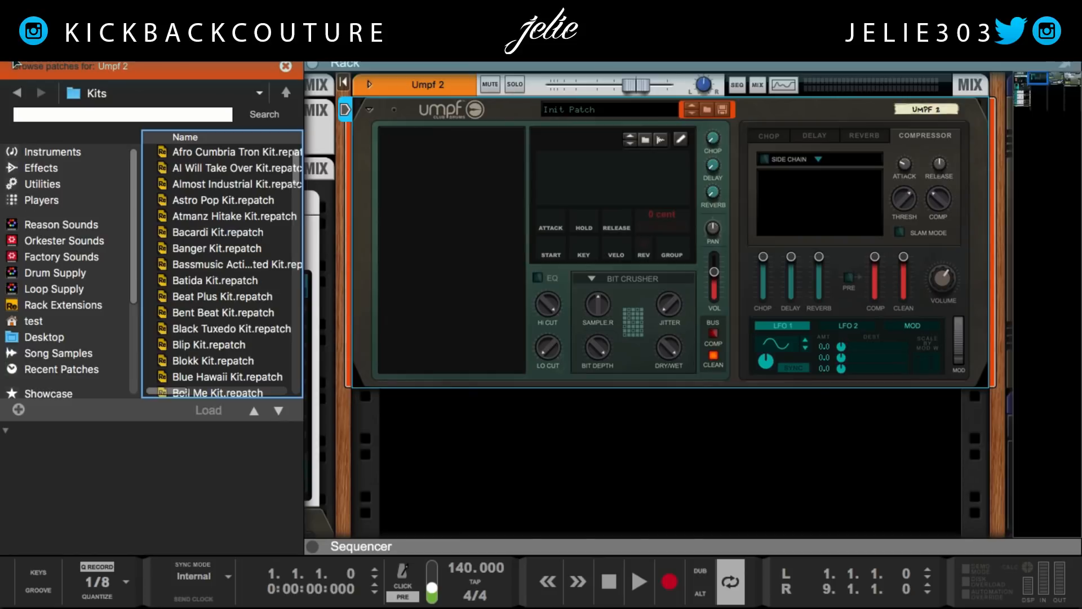
{"action": "left_click", "coordinate": [11, 63]}
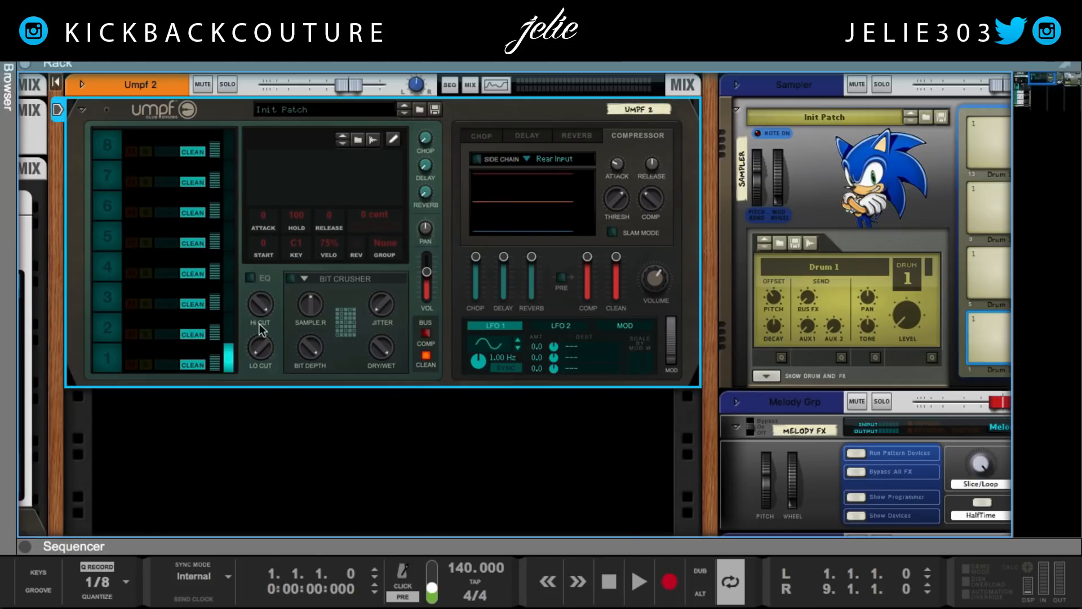
Create a mix channel in the empty rack space below the new Umpf device
{"action": "left_click", "coordinate": [273, 405]}
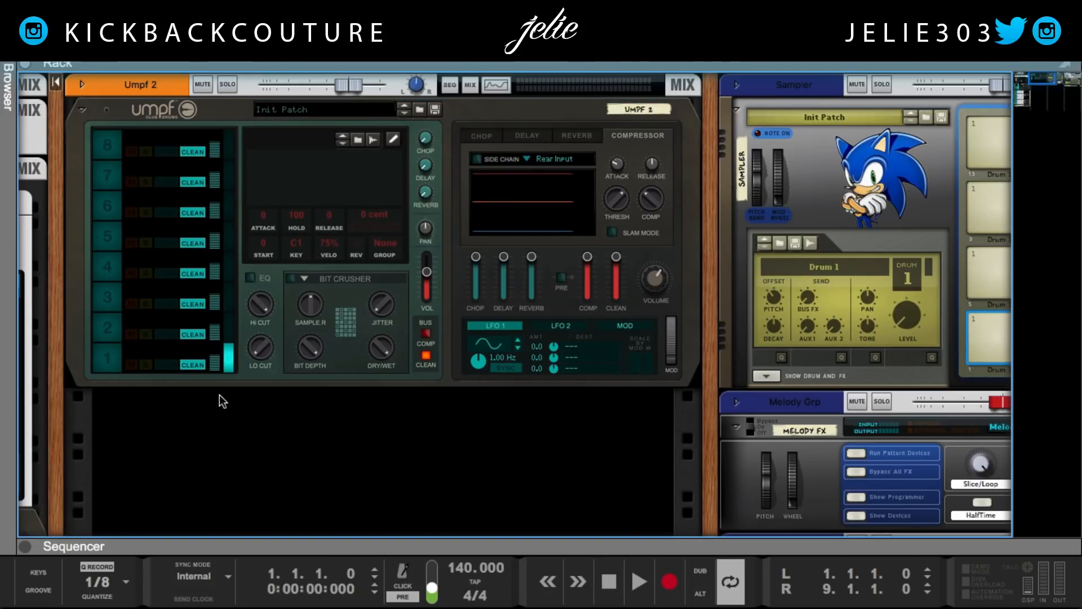
{"action": "left_click_drag", "start_coordinate": [107, 357], "coordinate": [107, 148]}
{"action": "left_click", "coordinate": [109, 351]}
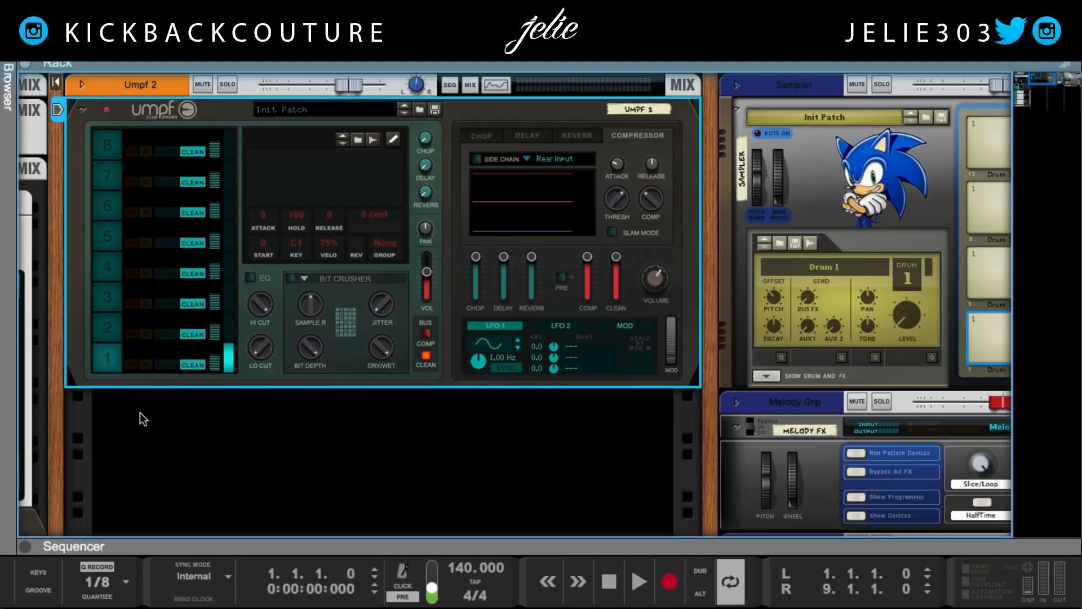
{"action": "right_click", "coordinate": [143, 416]}
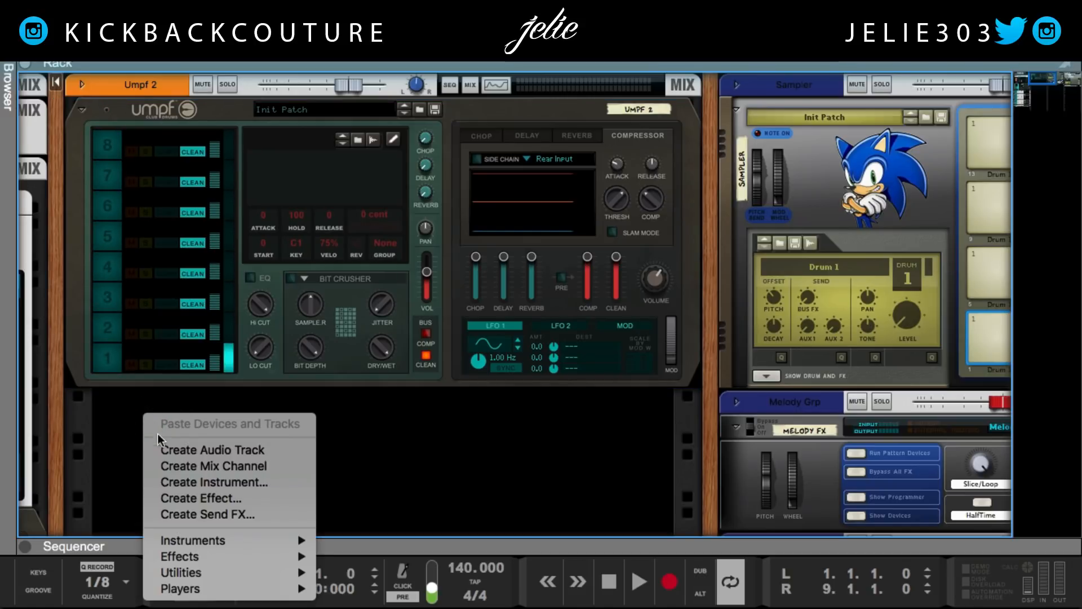
{"action": "left_click", "coordinate": [186, 468]}
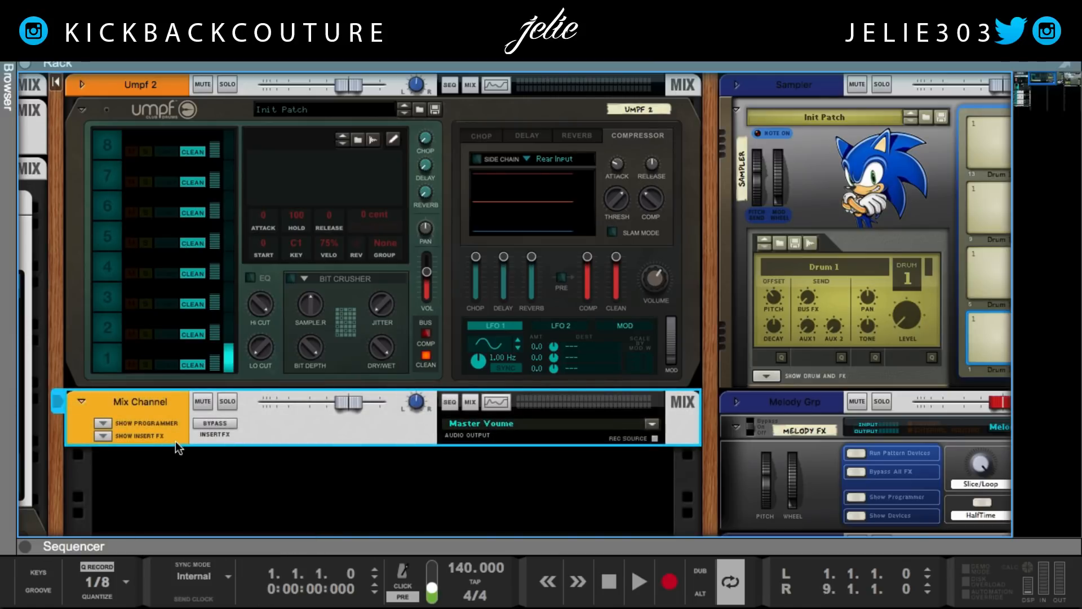
Duplicate the mix channel in growing batches until eight mix channels sit below the Umpf device
{"action": "key", "text": "Tab"}
{"action": "key", "text": "Tab"}
{"action": "key", "text": "ctrl+d"}
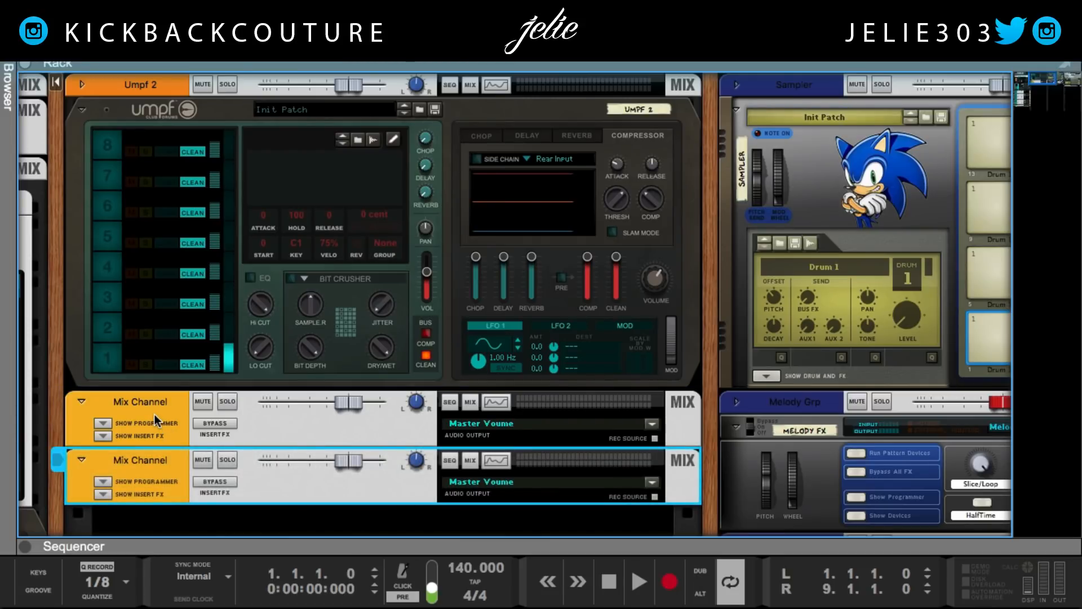
{"action": "left_click", "coordinate": [154, 414], "text": "shift"}
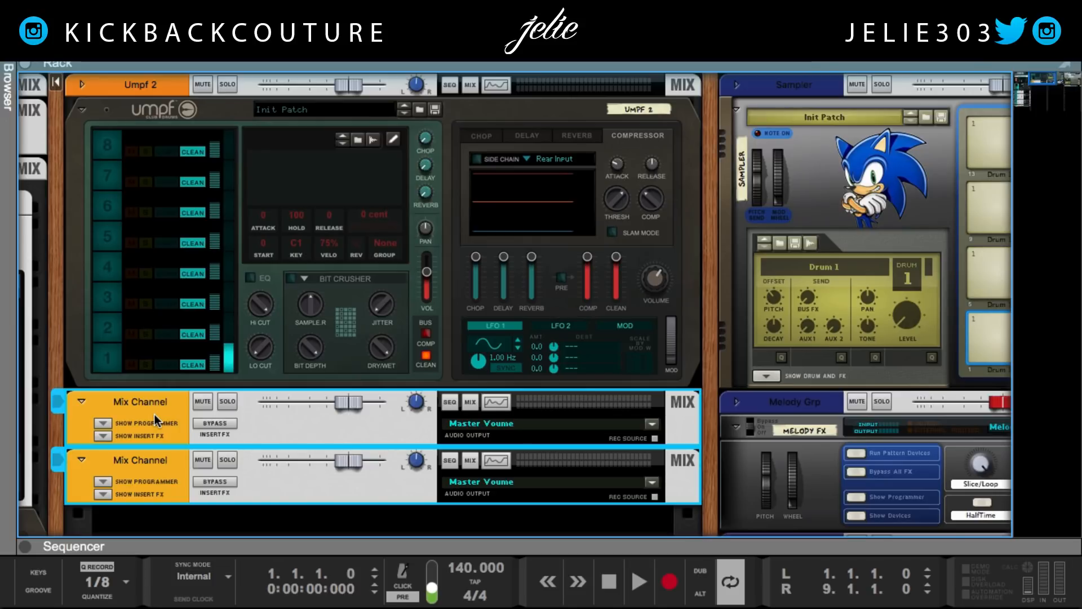
{"action": "key", "text": "ctrl+d"}
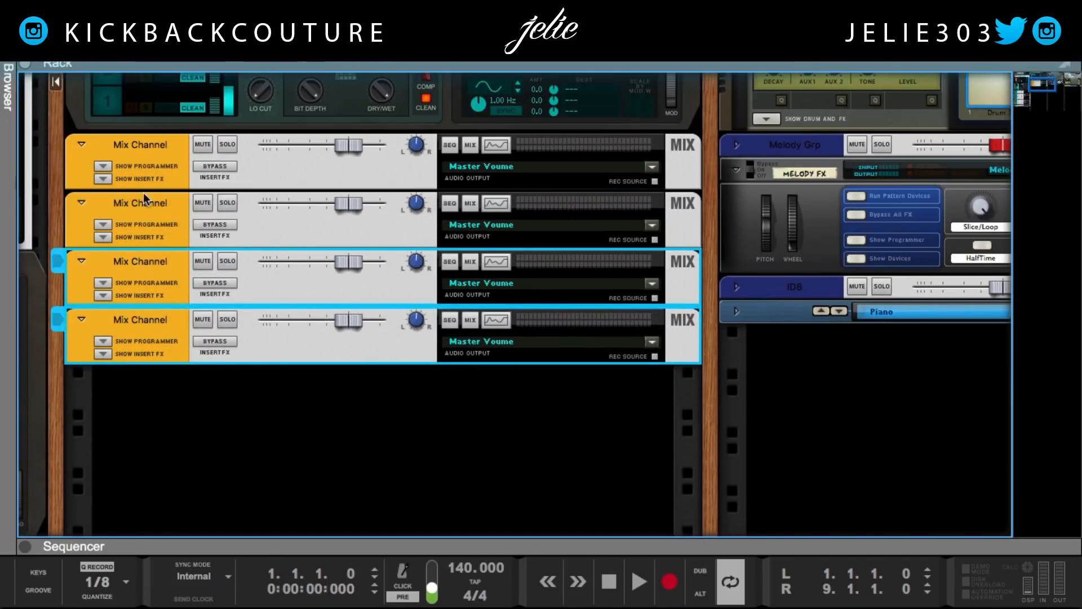
{"action": "left_click", "coordinate": [137, 170], "text": "shift"}
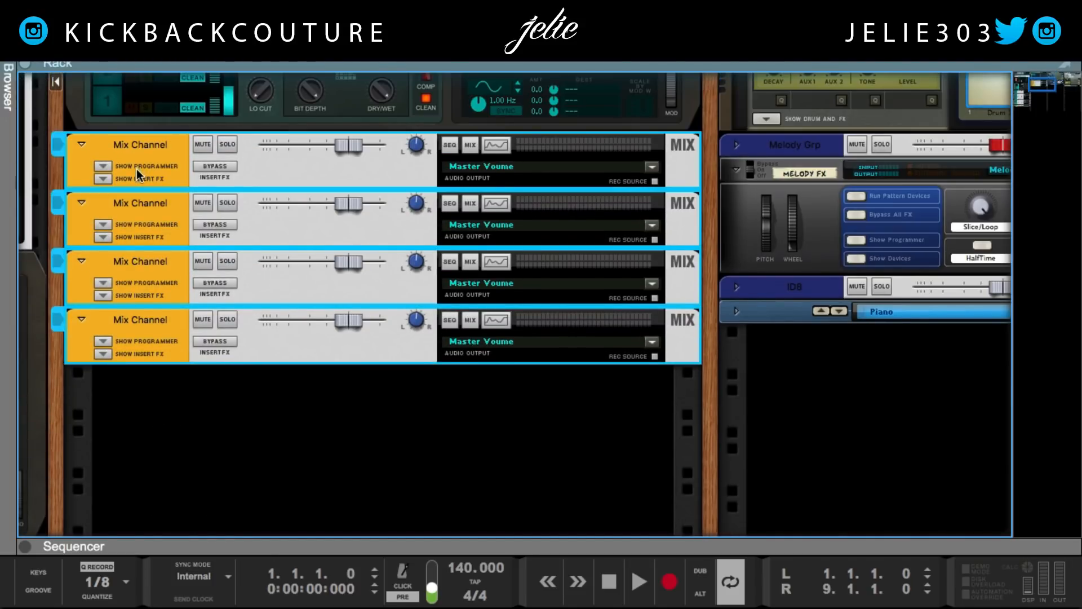
{"action": "key", "text": "ctrl+d"}
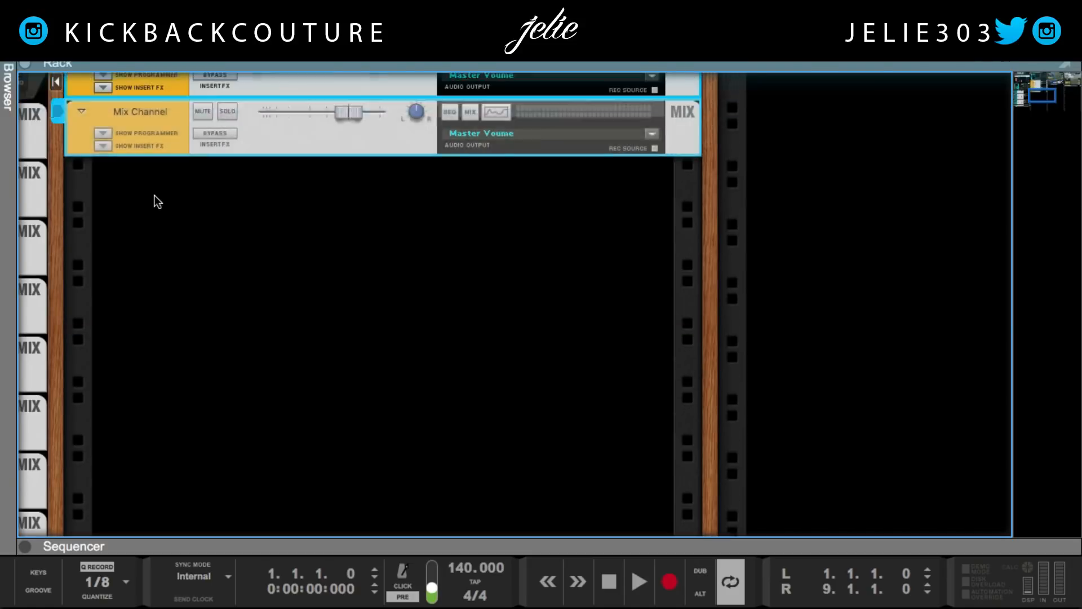
Route Umpf's separate output 1 to the input of the top mix channel at the back of the rack
{"action": "scroll", "coordinate": [154, 194], "scroll_direction": "up", "scroll_amount": 10}
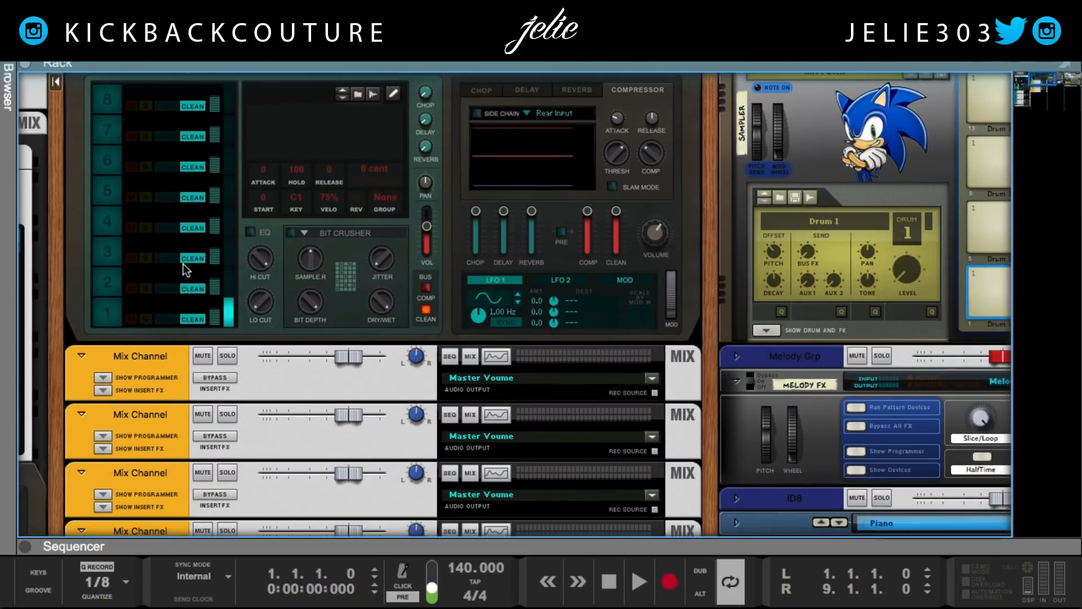
{"action": "key", "text": "Tab"}
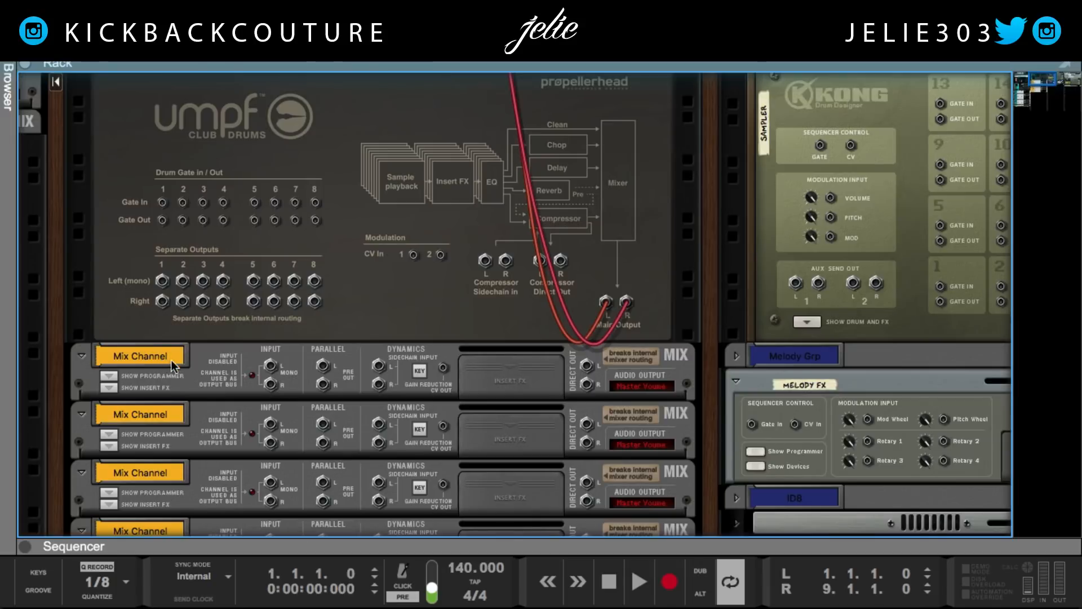
{"action": "left_click", "coordinate": [217, 321]}
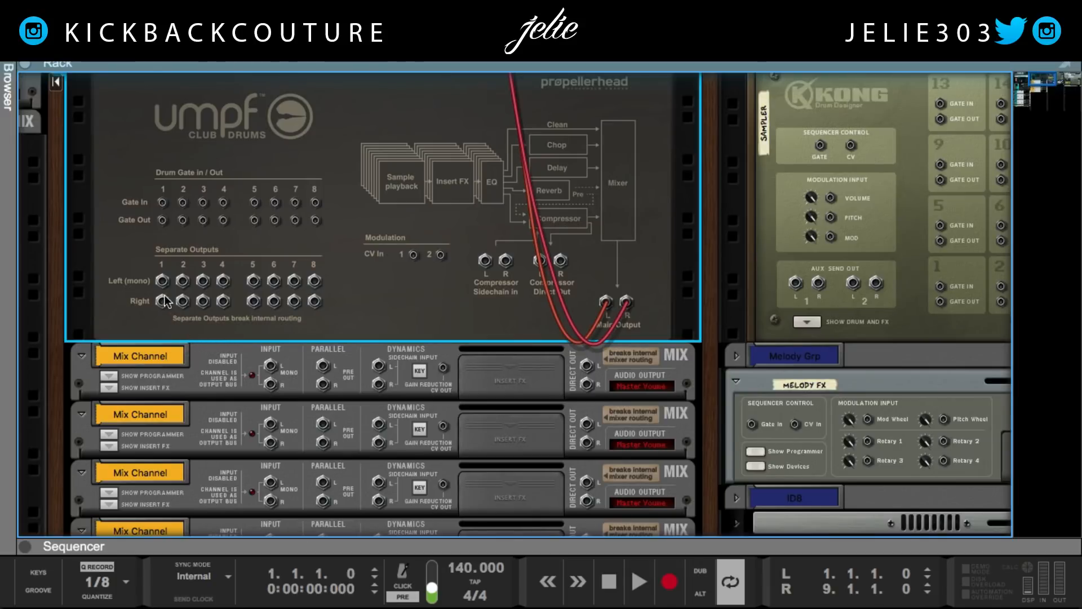
{"action": "left_click_drag", "start_coordinate": [160, 284], "coordinate": [271, 368]}
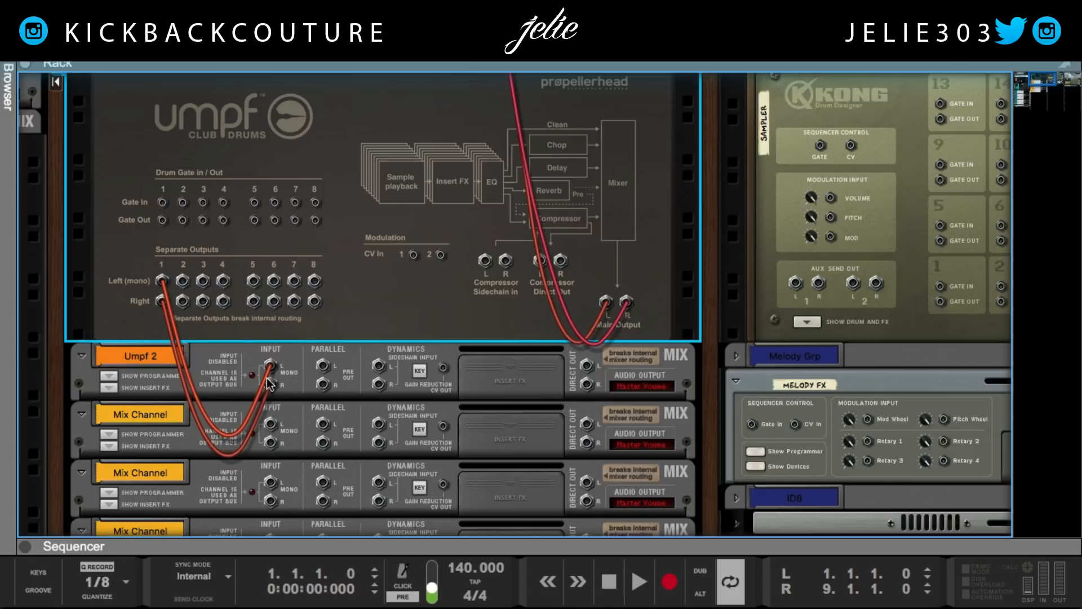
{"action": "key", "text": "Tab"}
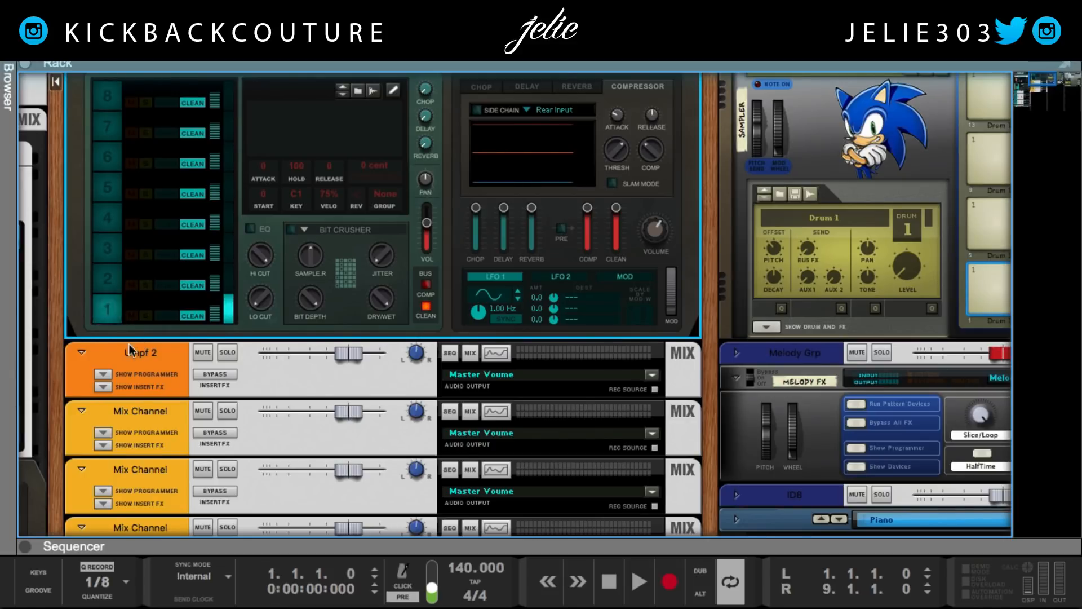
{"action": "scroll", "coordinate": [130, 347], "scroll_direction": "down", "scroll_amount": 5}
{"action": "scroll", "coordinate": [114, 279], "scroll_direction": "up", "scroll_amount": 6}
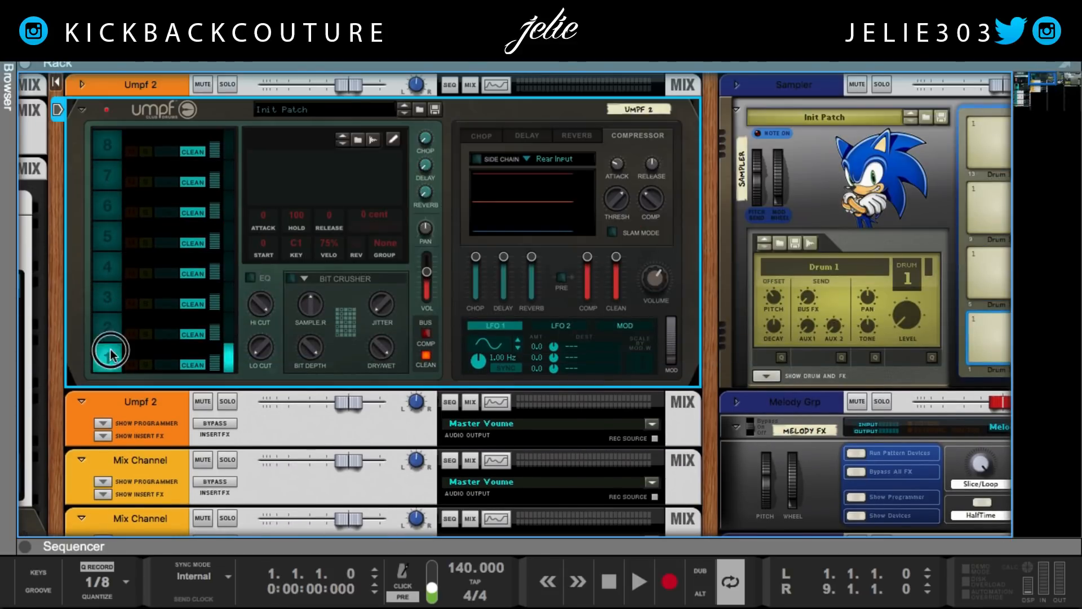
Disconnect Umpf's separate output 1 from the top mix channel's input
{"action": "scroll", "coordinate": [110, 350], "scroll_direction": "down", "scroll_amount": 5}
{"action": "left_click", "coordinate": [160, 404]}
{"action": "key", "text": "Tab"}
{"action": "scroll", "coordinate": [207, 355], "scroll_direction": "up", "scroll_amount": 4}
{"action": "left_click_drag", "start_coordinate": [270, 313], "coordinate": [232, 324]}
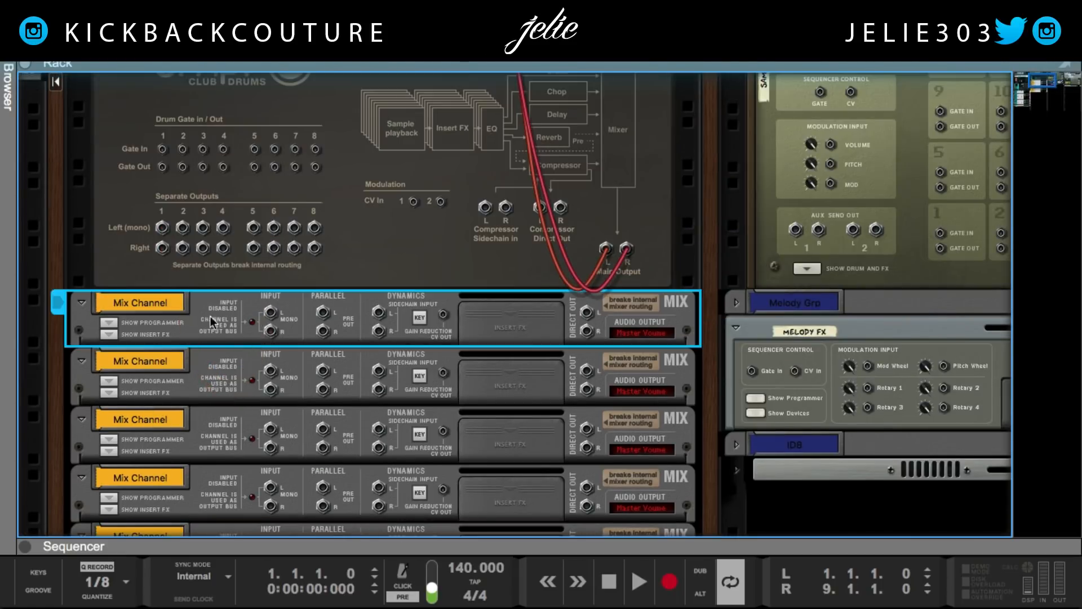
Route Umpf's separate outputs 1 to 4 to the eighth, seventh, sixth and fifth mix channel inputs, working from the bottom up
{"action": "left_click_drag", "start_coordinate": [163, 234], "coordinate": [271, 451]}
{"action": "scroll", "coordinate": [229, 341], "scroll_direction": "up", "scroll_amount": 5}
{"action": "left_click_drag", "start_coordinate": [269, 390], "coordinate": [187, 330]}
{"action": "key", "text": "Tab"}
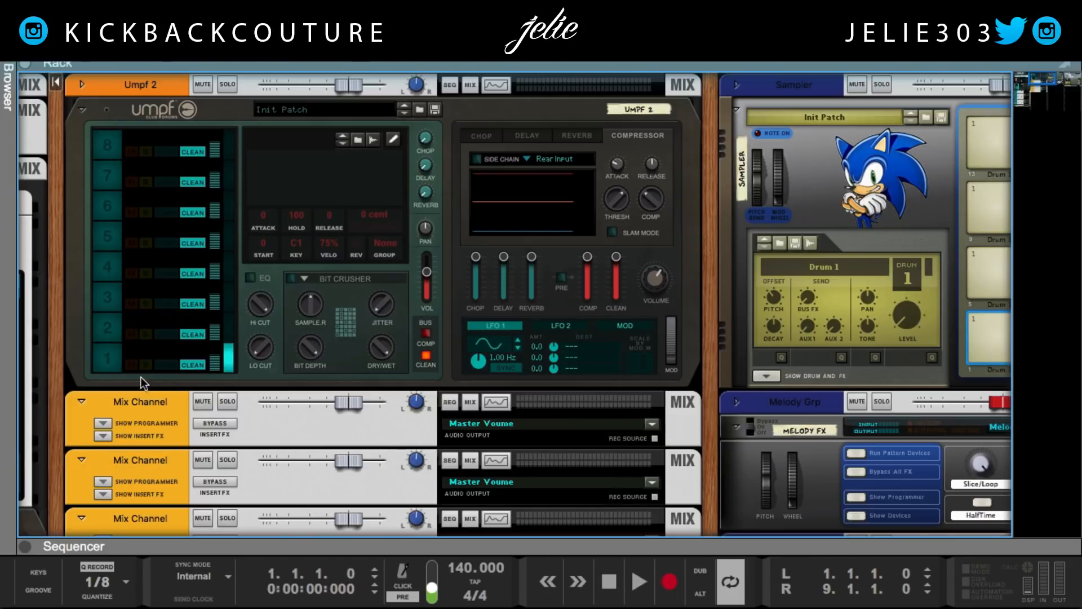
{"action": "left_click", "coordinate": [105, 359]}
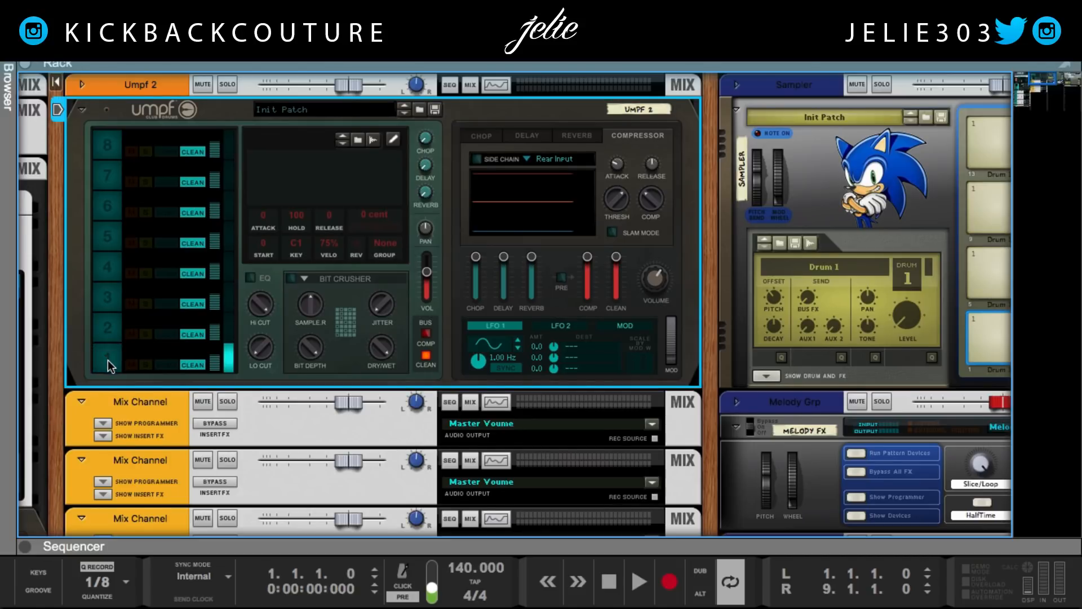
{"action": "scroll", "coordinate": [107, 359], "scroll_direction": "down", "scroll_amount": 1}
{"action": "key", "text": "Tab"}
{"action": "left_click_drag", "start_coordinate": [208, 198], "coordinate": [270, 323]}
{"action": "scroll", "coordinate": [272, 336], "scroll_direction": "up", "scroll_amount": 4}
{"action": "left_click_drag", "start_coordinate": [224, 197], "coordinate": [272, 417]}
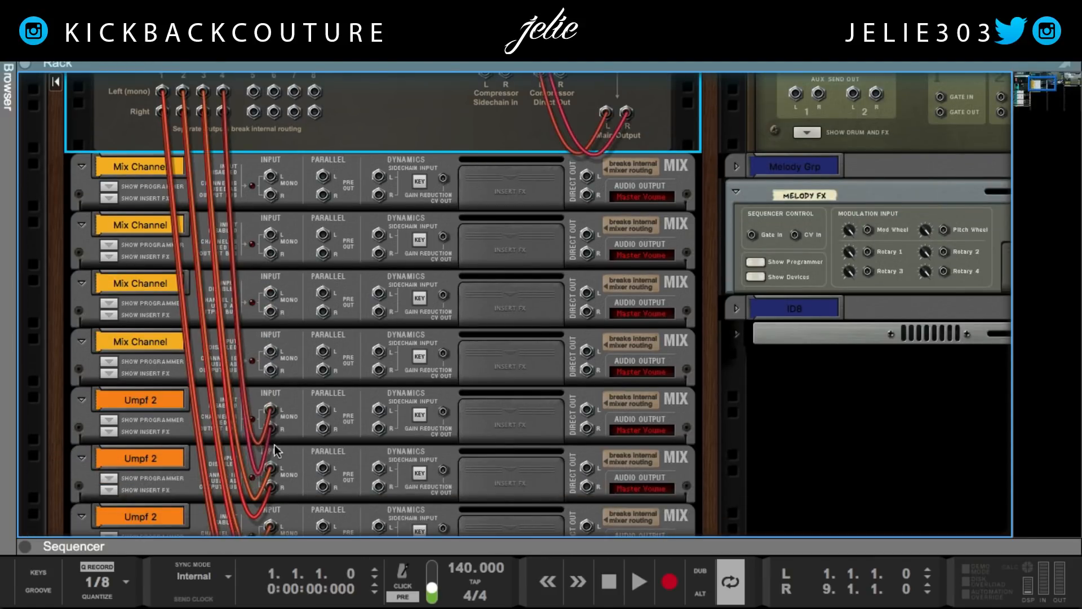
Route Umpf's separate outputs 5 to 8 to the fourth, third, second and first mix channel inputs, and return to the rack front
{"action": "scroll", "coordinate": [245, 405], "scroll_direction": "up", "scroll_amount": 3}
{"action": "left_click_drag", "start_coordinate": [253, 239], "coordinate": [250, 216]}
{"action": "left_click_drag", "start_coordinate": [223, 158], "coordinate": [271, 455]}
{"action": "left_click_drag", "start_coordinate": [254, 144], "coordinate": [268, 404]}
{"action": "scroll", "coordinate": [269, 403], "scroll_direction": "down", "scroll_amount": 5}
{"action": "scroll", "coordinate": [268, 402], "scroll_direction": "up", "scroll_amount": 5}
{"action": "left_click_drag", "start_coordinate": [273, 262], "coordinate": [269, 461]}
{"action": "left_click_drag", "start_coordinate": [293, 262], "coordinate": [273, 401]}
{"action": "left_click_drag", "start_coordinate": [313, 262], "coordinate": [271, 347]}
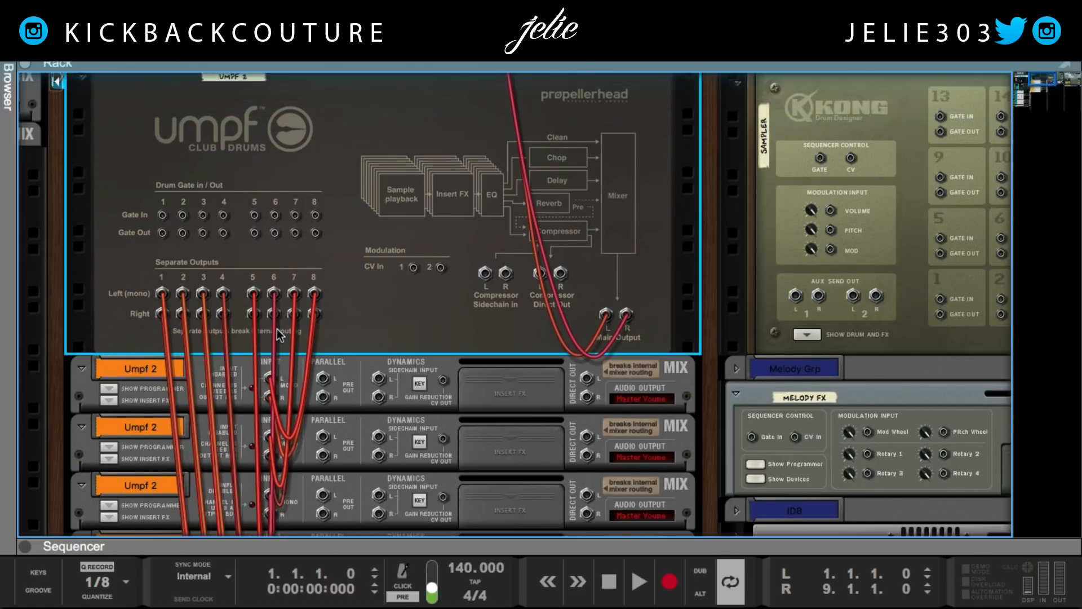
{"action": "scroll", "coordinate": [277, 329], "scroll_direction": "up", "scroll_amount": 2}
{"action": "key", "text": "Tab"}
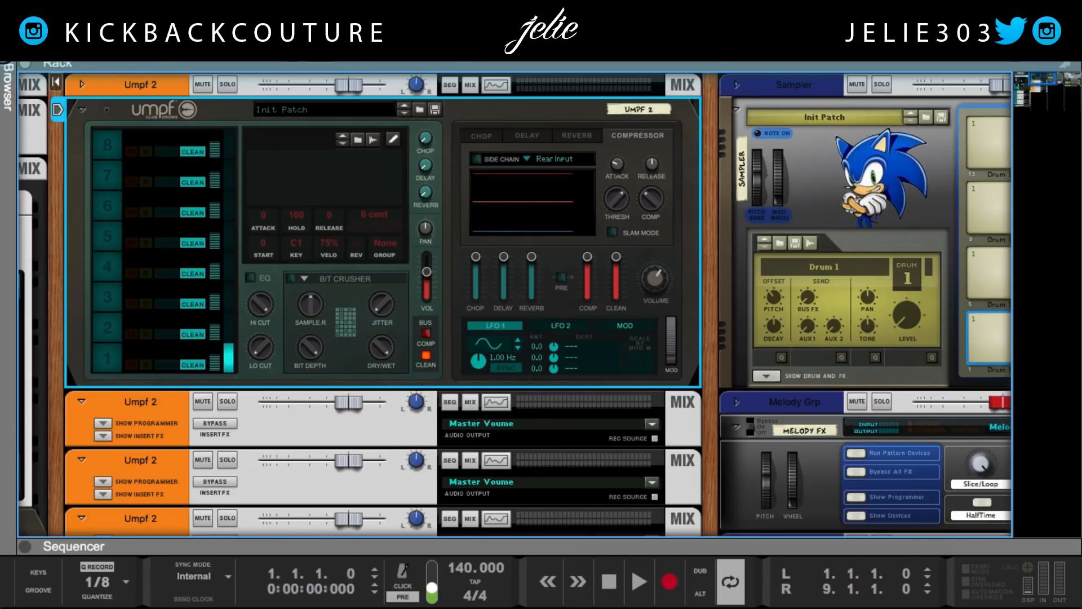
Show the browser and open the Kicks folder of the [KC] Raven Wings Drumkit
{"action": "key", "text": "F3"}
{"action": "scroll", "coordinate": [67, 367], "scroll_direction": "down", "scroll_amount": 5}
{"action": "left_click", "coordinate": [60, 373]}
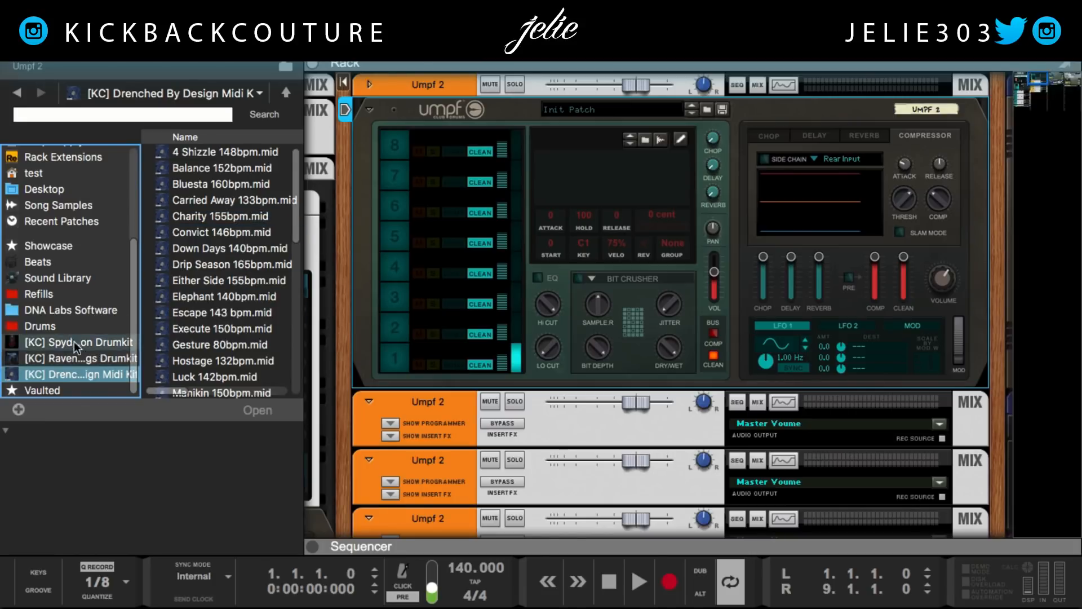
{"action": "left_click", "coordinate": [62, 358]}
{"action": "left_click", "coordinate": [186, 184]}
{"action": "left_click", "coordinate": [199, 201]}
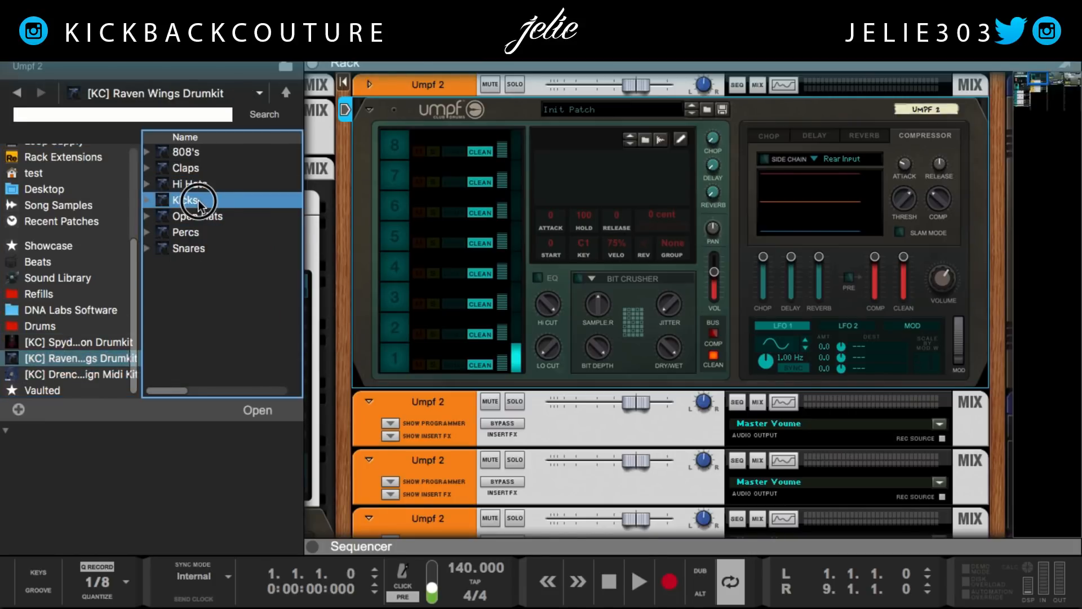
{"action": "double_click", "coordinate": [198, 201]}
Audition several kick samples and load K.C. Hunt Kick.wav onto pad 1 of the new Umpf device
{"action": "left_click", "coordinate": [223, 153]}
{"action": "left_click", "coordinate": [224, 169]}
{"action": "left_click", "coordinate": [225, 185]}
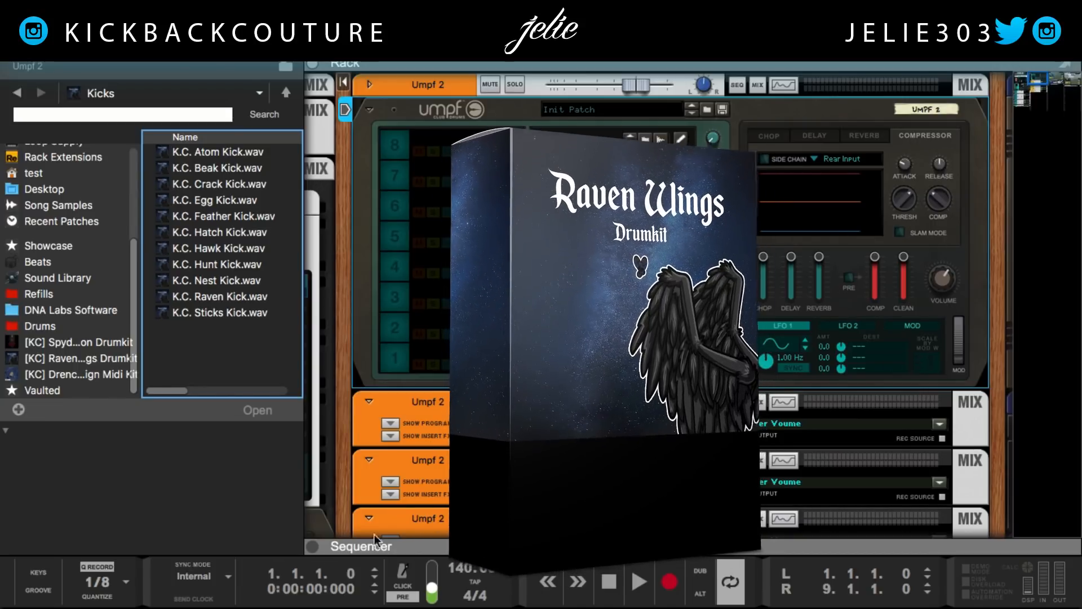
{"action": "left_click", "coordinate": [220, 280]}
{"action": "left_click", "coordinate": [221, 264]}
{"action": "left_click", "coordinate": [218, 248]}
{"action": "left_click", "coordinate": [218, 276]}
{"action": "left_click", "coordinate": [212, 264]}
{"action": "left_click_drag", "start_coordinate": [208, 265], "coordinate": [395, 356]}
Play pad 1 several times, hide the browser and examine the mix channels beneath the Umpf device
{"action": "left_click_drag", "start_coordinate": [252, 407], "coordinate": [299, 398]}
{"action": "left_click", "coordinate": [181, 409]}
{"action": "left_click", "coordinate": [182, 410]}
{"action": "left_click", "coordinate": [181, 410]}
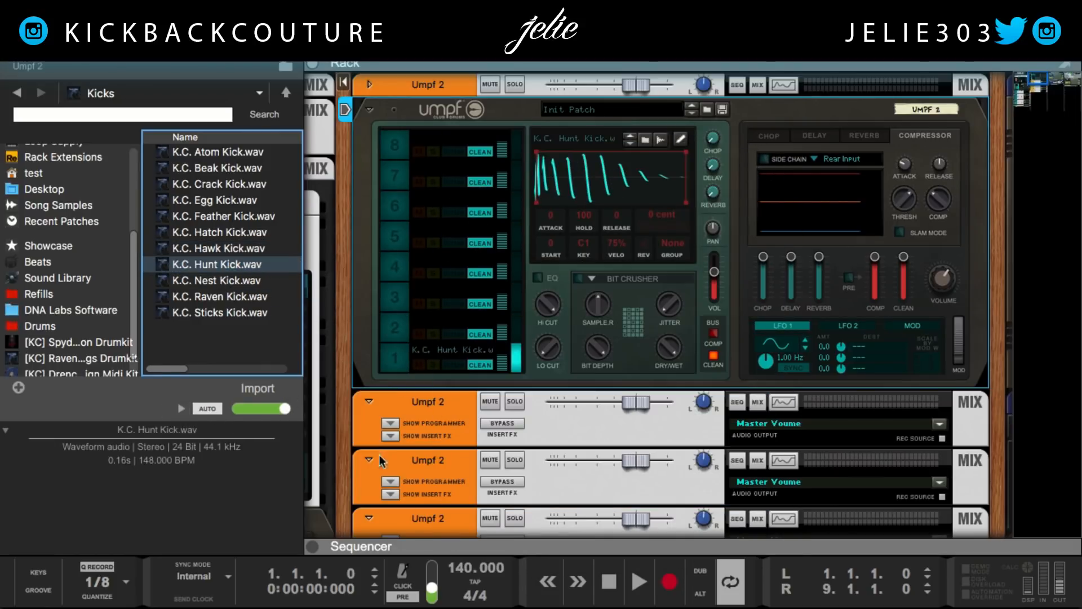
{"action": "left_click", "coordinate": [401, 360]}
{"action": "left_click", "coordinate": [399, 356]}
{"action": "left_click", "coordinate": [7, 55]}
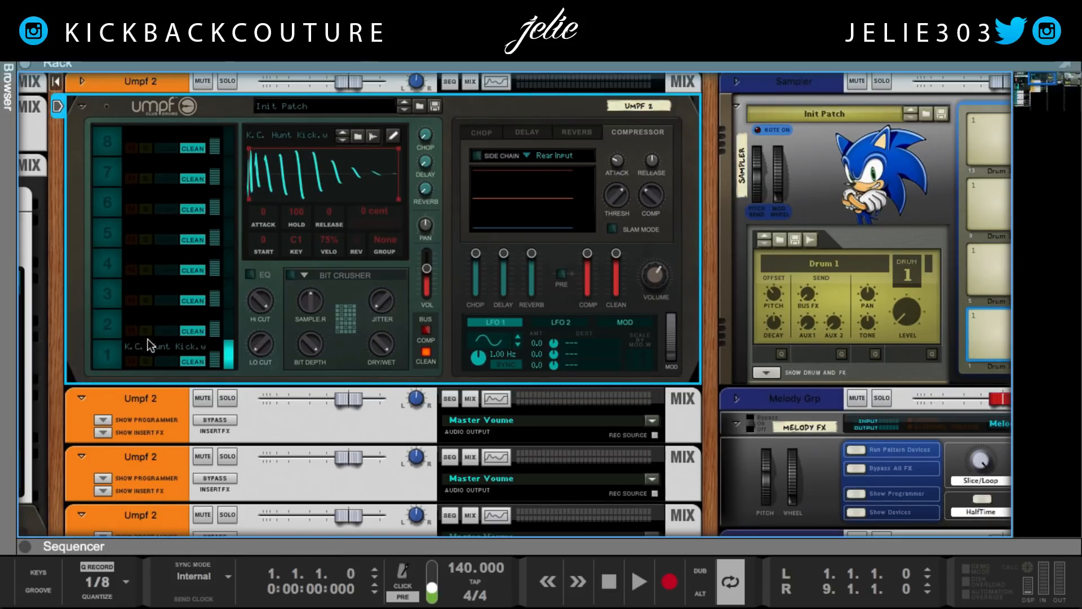
{"action": "scroll", "coordinate": [175, 313], "scroll_direction": "down", "scroll_amount": 8}
{"action": "scroll", "coordinate": [183, 377], "scroll_direction": "up", "scroll_amount": 4}
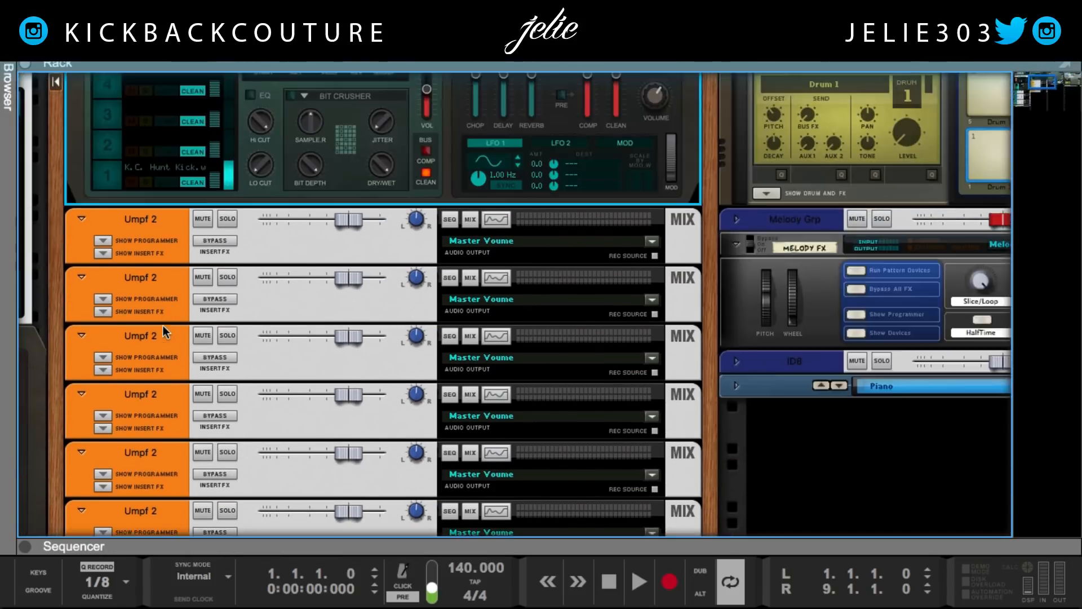
{"action": "scroll", "coordinate": [128, 216], "scroll_direction": "down", "scroll_amount": 3}
{"action": "scroll", "coordinate": [130, 222], "scroll_direction": "up", "scroll_amount": 5}
Reopen the Kicks folder in the browser and load K.C. Atom Kick.wav onto Umpf's pad 8
{"action": "key", "text": "F3"}
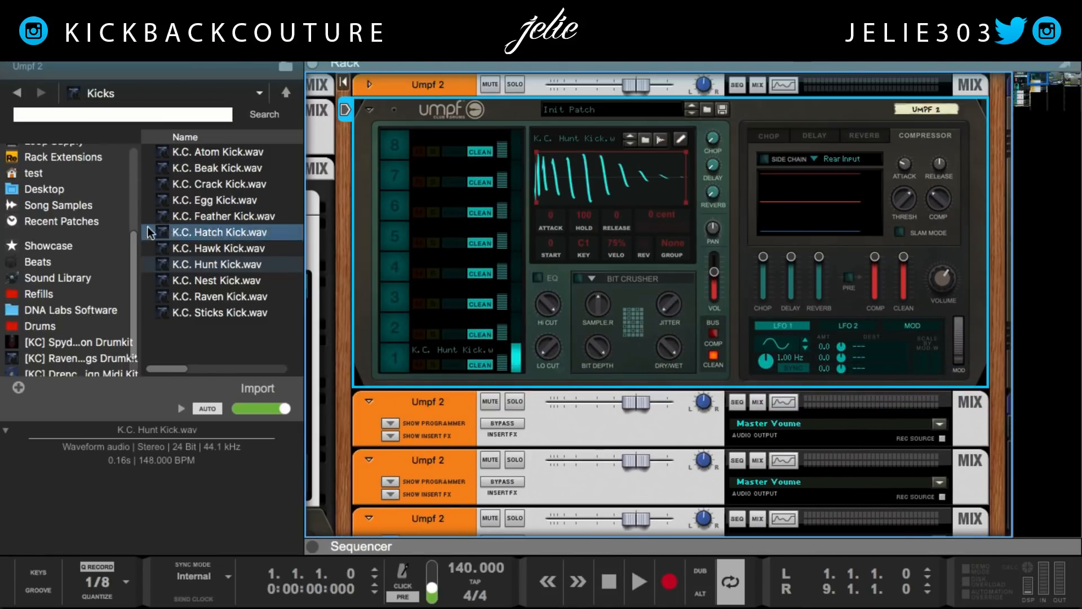
{"action": "left_click", "coordinate": [12, 95]}
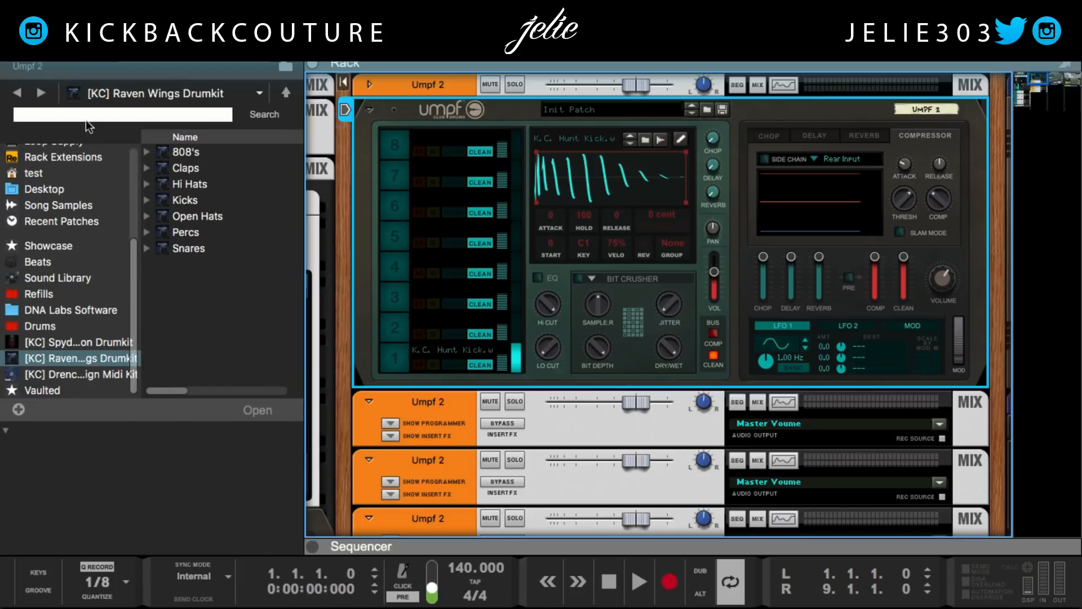
{"action": "left_click", "coordinate": [41, 92]}
{"action": "left_click_drag", "start_coordinate": [457, 142], "coordinate": [457, 144]}
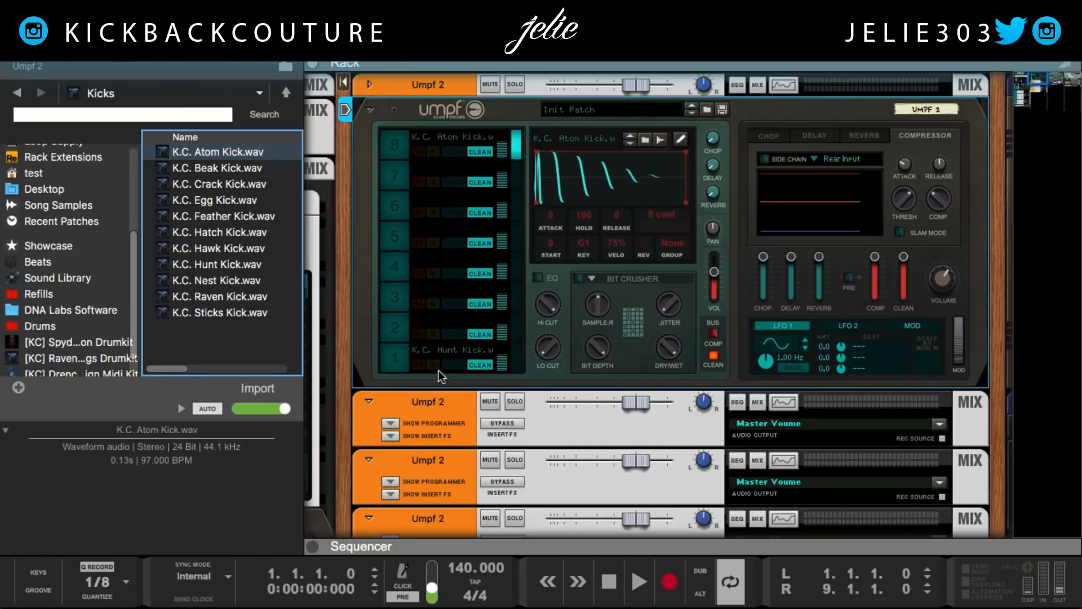
Play pad 8 repeatedly to check which mix channel receives its signal, and hide the browser
{"action": "left_click", "coordinate": [398, 144]}
{"action": "left_click", "coordinate": [397, 145]}
{"action": "left_click", "coordinate": [397, 144]}
{"action": "left_click", "coordinate": [397, 144]}
{"action": "left_click", "coordinate": [397, 143]}
{"action": "left_click", "coordinate": [397, 144]}
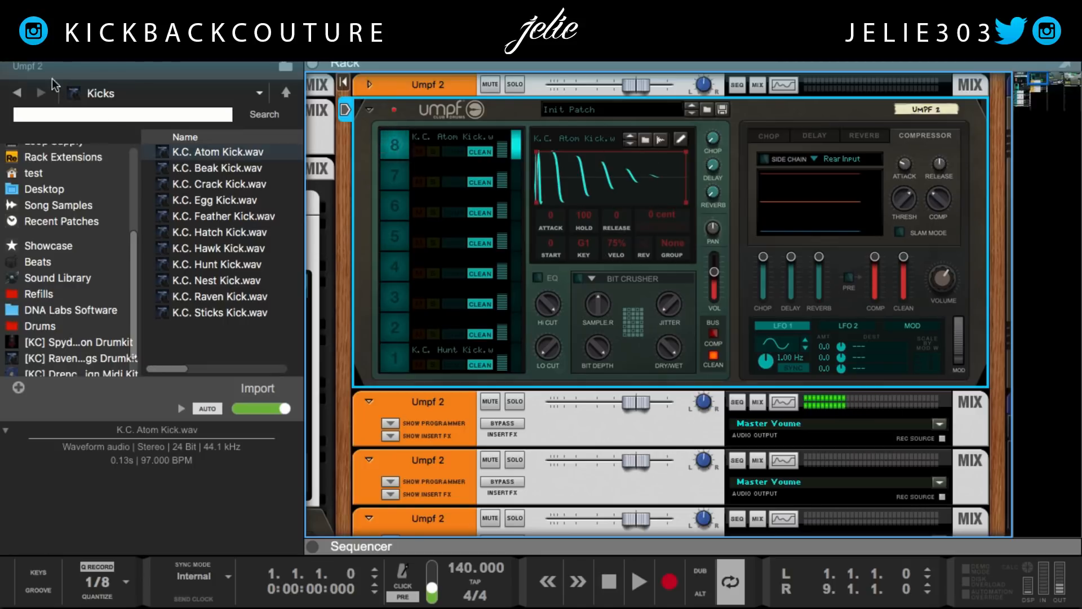
{"action": "key", "text": "F3"}
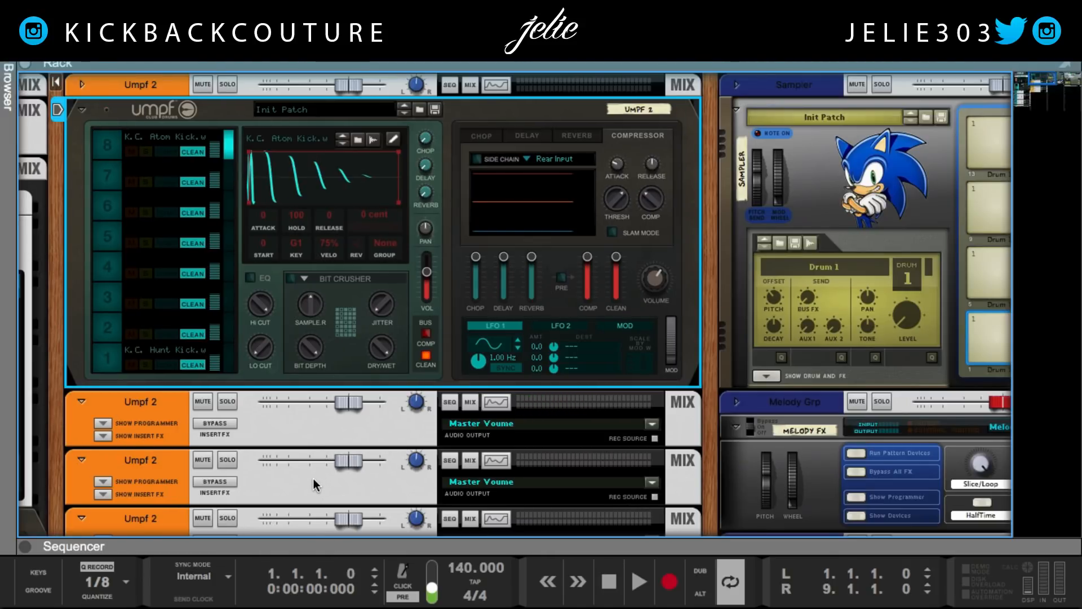
Add a Drum Sequencer player to the Umpf 2 device and hide the browser
{"action": "key", "text": "F3"}
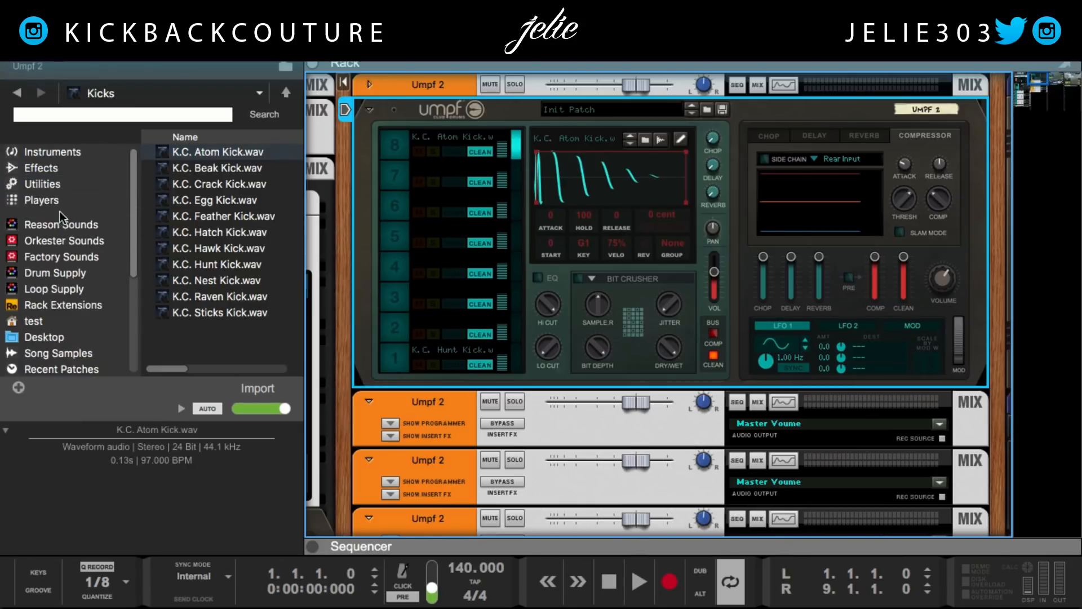
{"action": "left_click", "coordinate": [59, 201]}
{"action": "scroll", "coordinate": [222, 269], "scroll_direction": "down", "scroll_amount": 3}
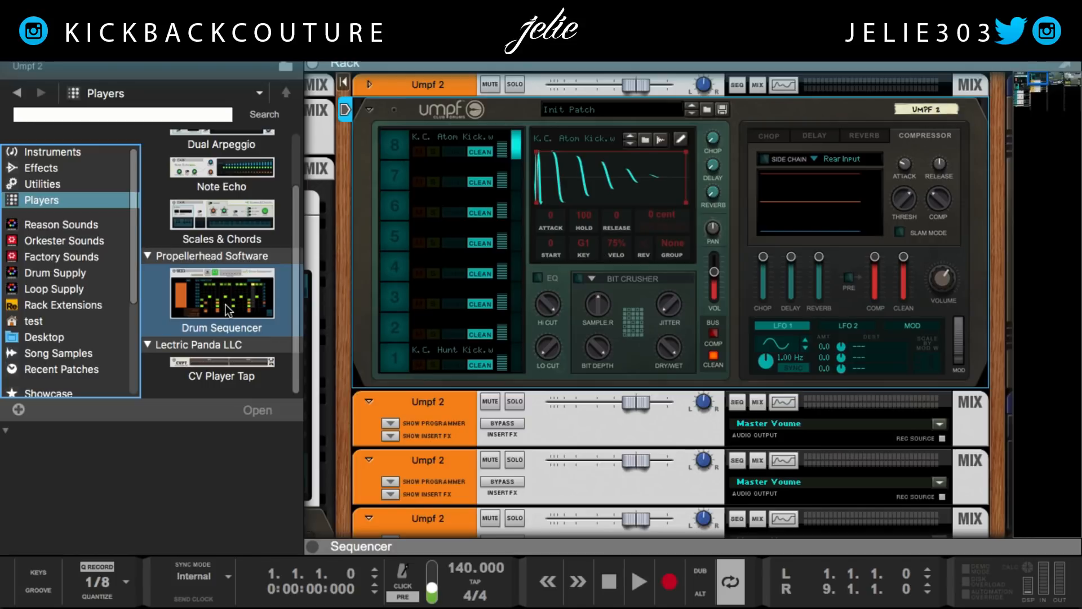
{"action": "left_click_drag", "start_coordinate": [225, 295], "coordinate": [669, 95]}
{"action": "left_click", "coordinate": [8, 57]}
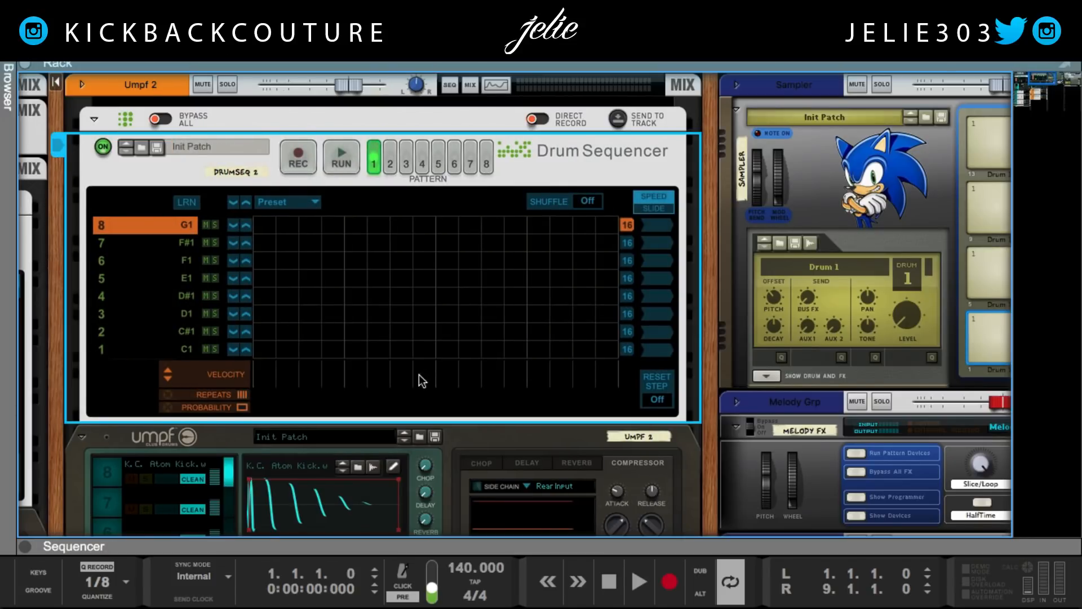
Program a hit on step 1 of lane 1 (C1) and on step 9 of lane 8 (G1) in the Drum Sequencer
{"action": "scroll", "coordinate": [421, 377], "scroll_direction": "down", "scroll_amount": 4}
{"action": "left_click", "coordinate": [264, 262]}
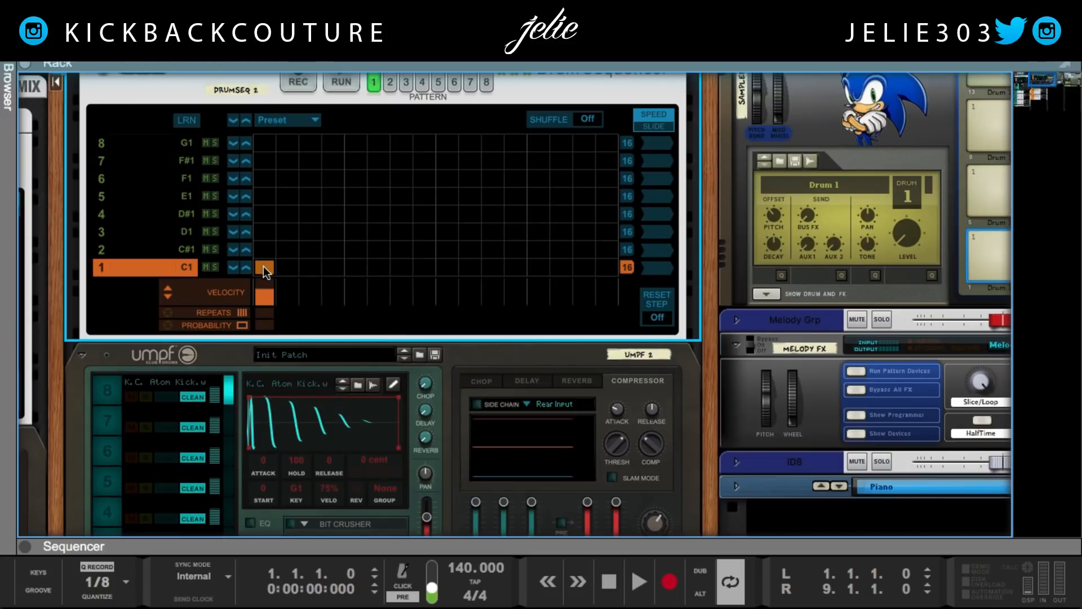
{"action": "left_click", "coordinate": [446, 146]}
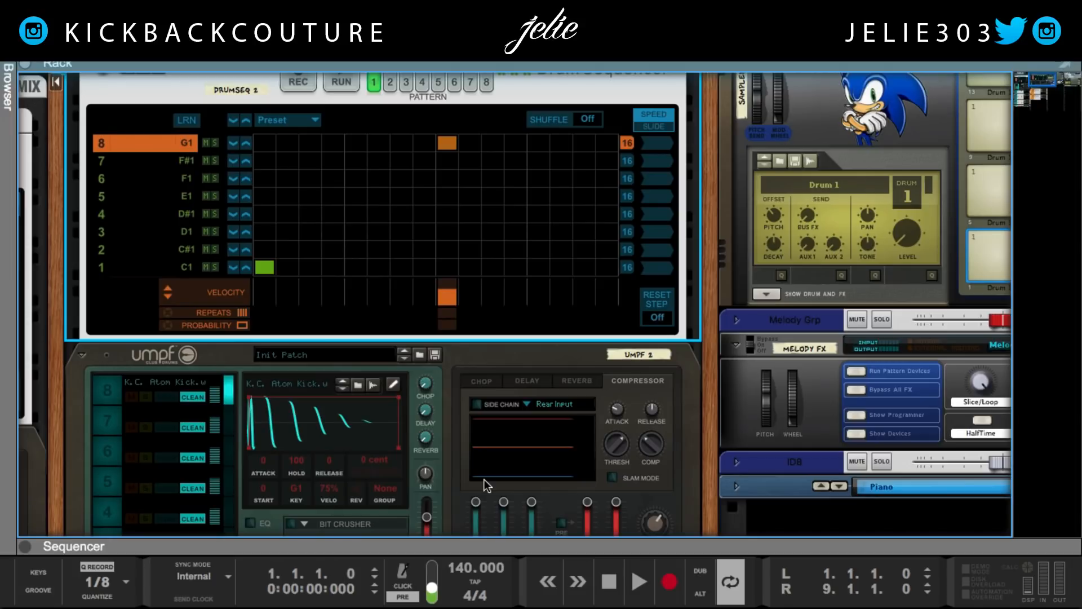
Start playback and examine the Umpf 2 mix channel meters for the two kicks
{"action": "key", "text": "space"}
{"action": "scroll", "coordinate": [419, 475], "scroll_direction": "down", "scroll_amount": 20}
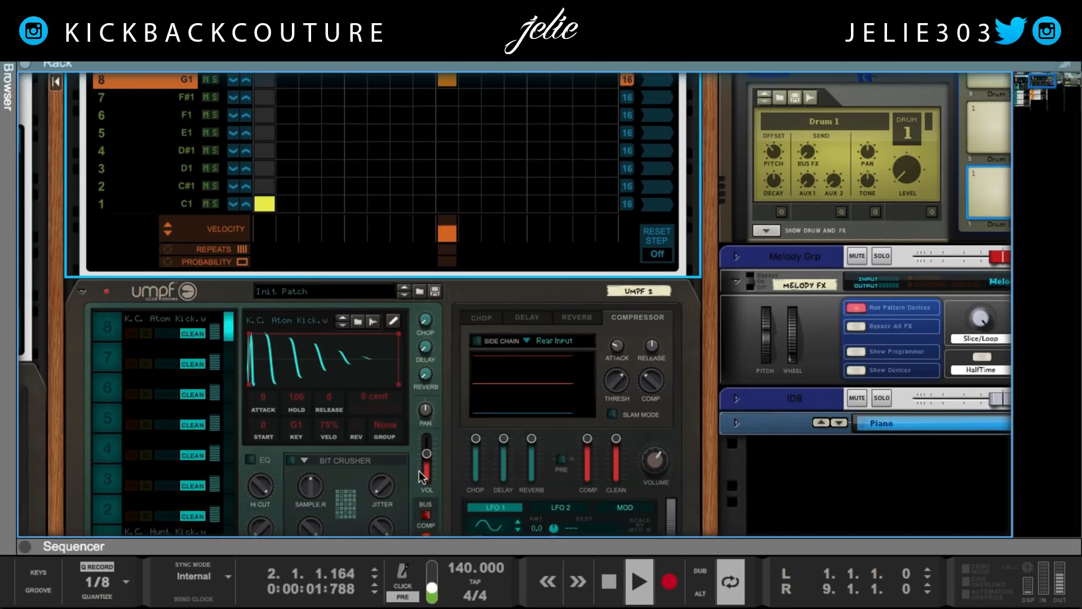
{"action": "scroll", "coordinate": [418, 471], "scroll_direction": "down", "scroll_amount": 3}
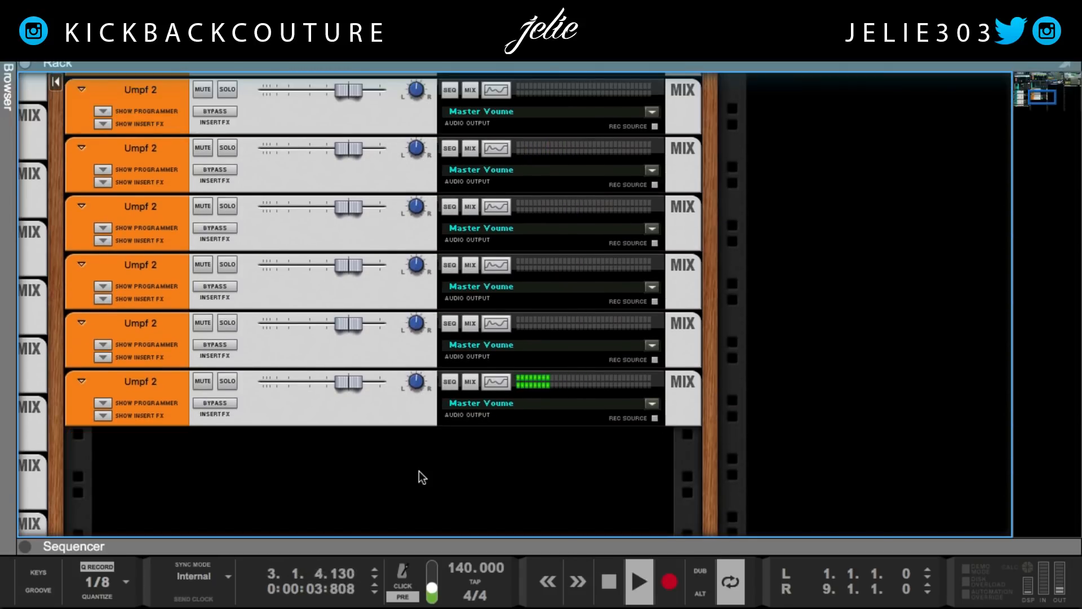
{"action": "scroll", "coordinate": [418, 471], "scroll_direction": "up", "scroll_amount": 20}
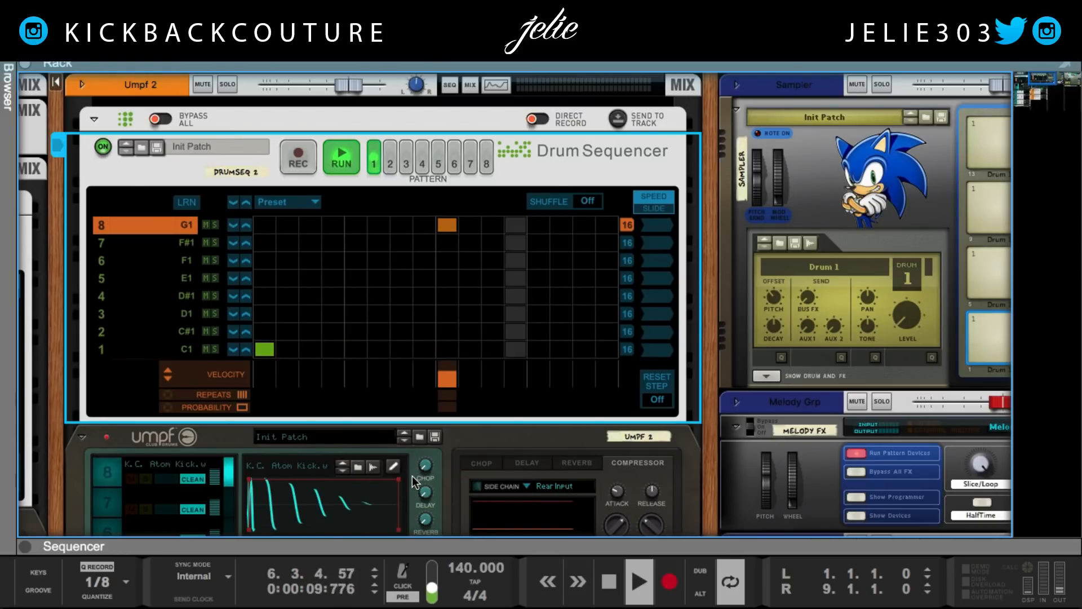
Review the existing Drums setup, from its Drum Sequencer lanes and Umpf pads down to its named mix channels
{"action": "scroll", "coordinate": [414, 475], "scroll_direction": "left", "scroll_amount": 10}
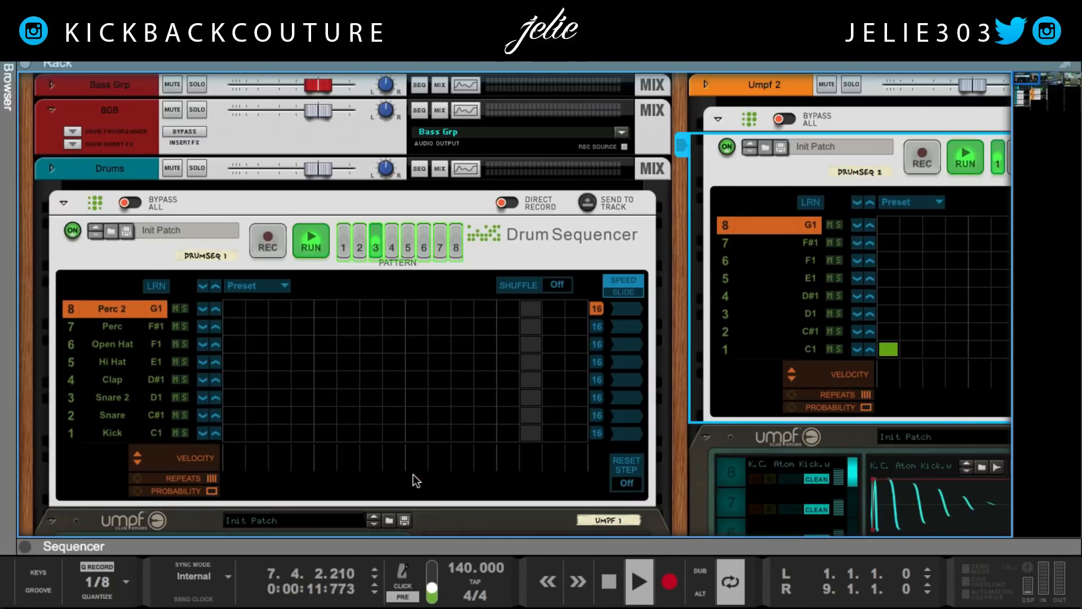
{"action": "scroll", "coordinate": [414, 474], "scroll_direction": "down", "scroll_amount": 1}
{"action": "scroll", "coordinate": [414, 474], "scroll_direction": "down", "scroll_amount": 3}
{"action": "scroll", "coordinate": [414, 475], "scroll_direction": "down", "scroll_amount": 15}
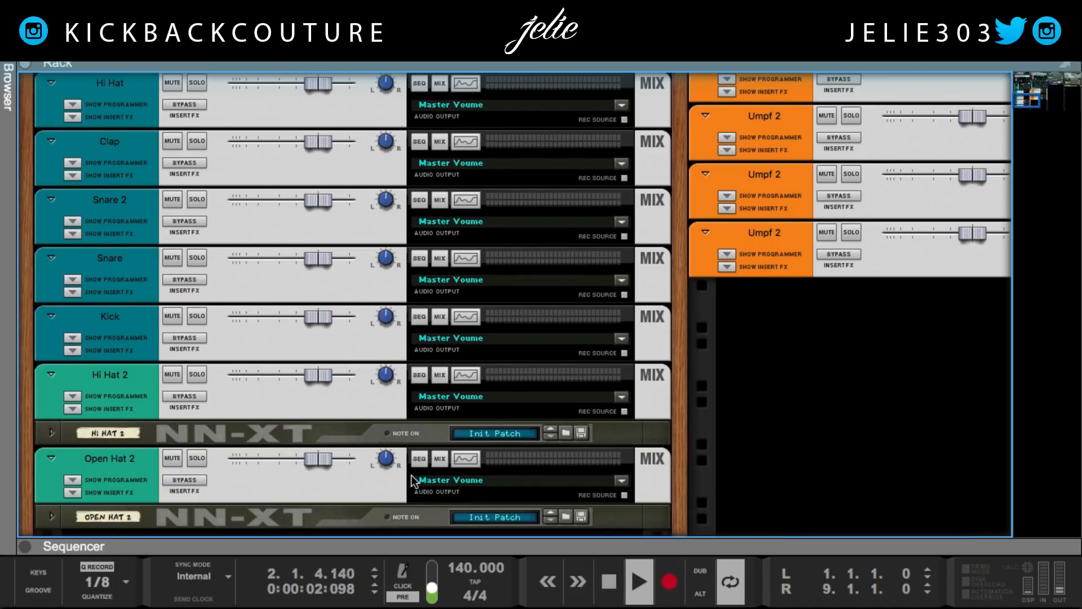
{"action": "scroll", "coordinate": [188, 461], "scroll_direction": "up", "scroll_amount": 15}
{"action": "scroll", "coordinate": [176, 457], "scroll_direction": "down", "scroll_amount": 15}
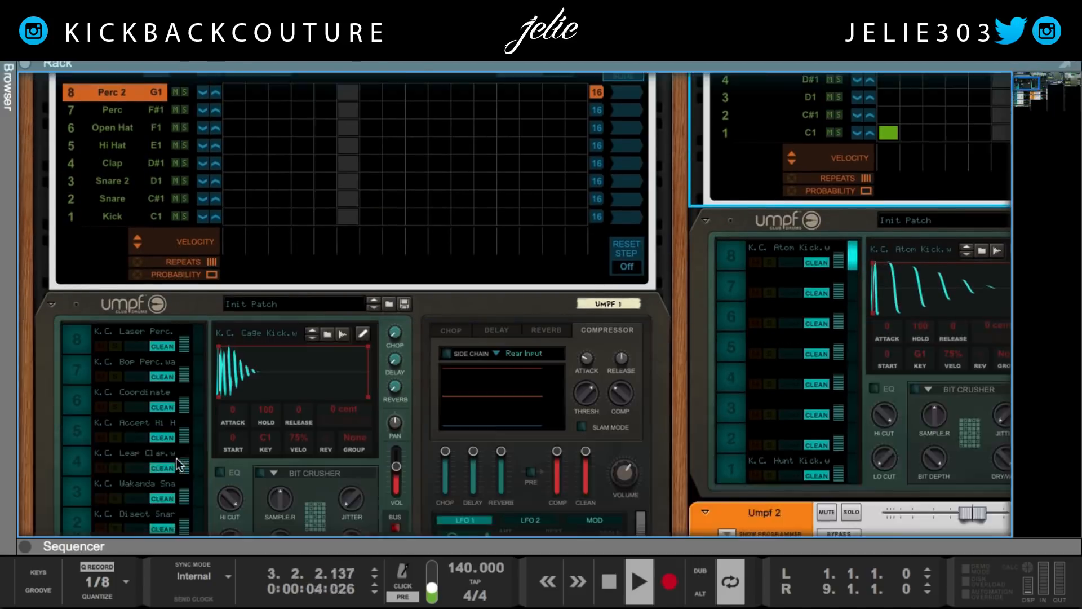
{"action": "scroll", "coordinate": [174, 458], "scroll_direction": "down", "scroll_amount": 2}
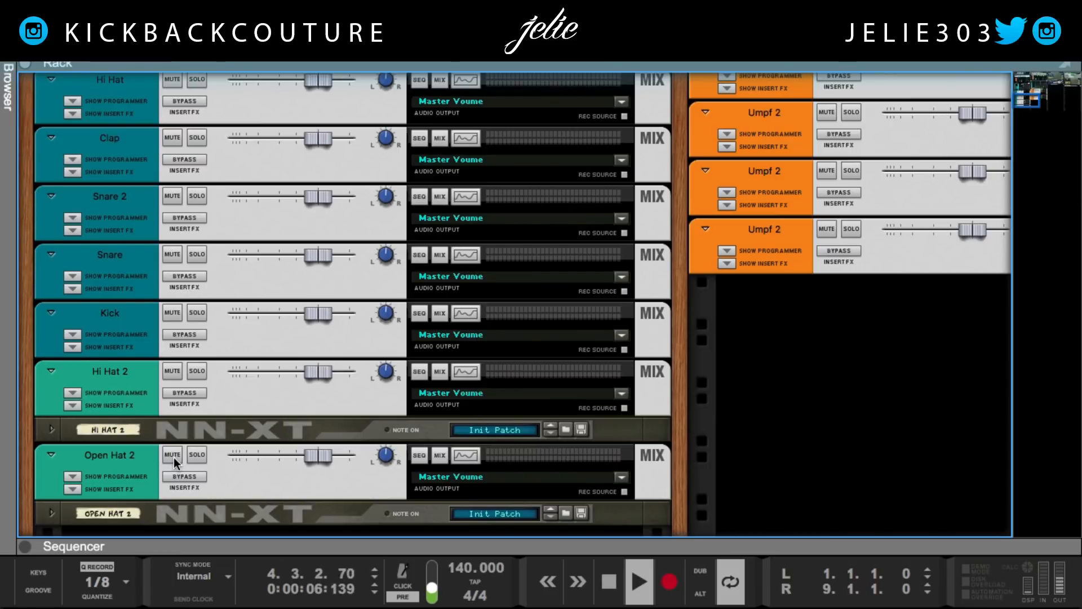
Return to the Umpf 2 column and look through its lower mix channels one by one from the bottom up
{"action": "left_click_drag", "start_coordinate": [686, 324], "coordinate": [273, 477]}
{"action": "left_click", "coordinate": [358, 398]}
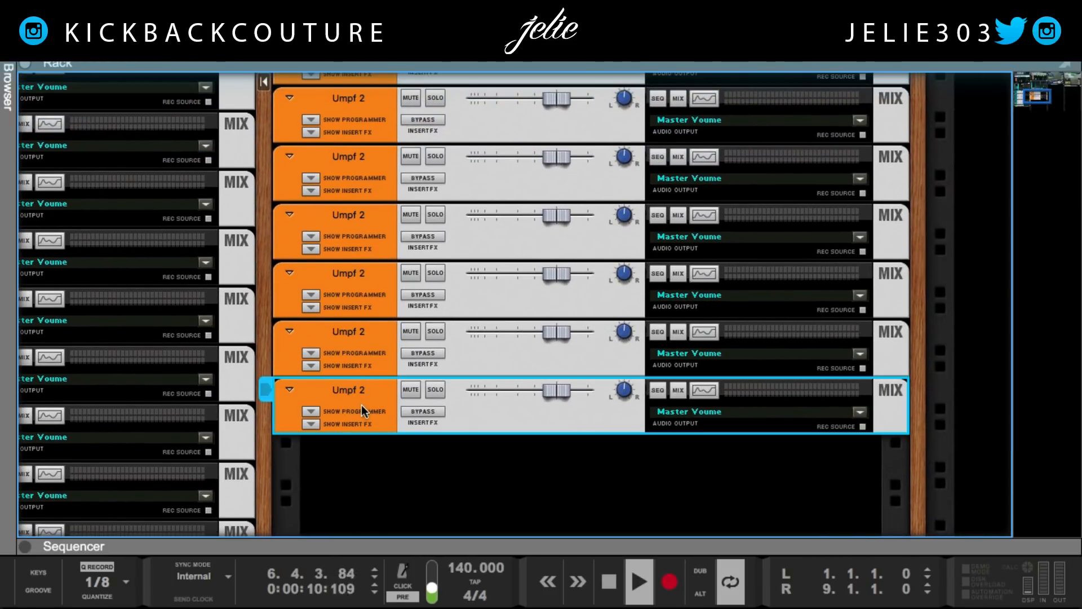
{"action": "left_click", "coordinate": [357, 364]}
{"action": "scroll", "coordinate": [360, 361], "scroll_direction": "up", "scroll_amount": 1}
{"action": "left_click", "coordinate": [337, 332]}
{"action": "left_click", "coordinate": [345, 264]}
{"action": "scroll", "coordinate": [346, 268], "scroll_direction": "up", "scroll_amount": 1}
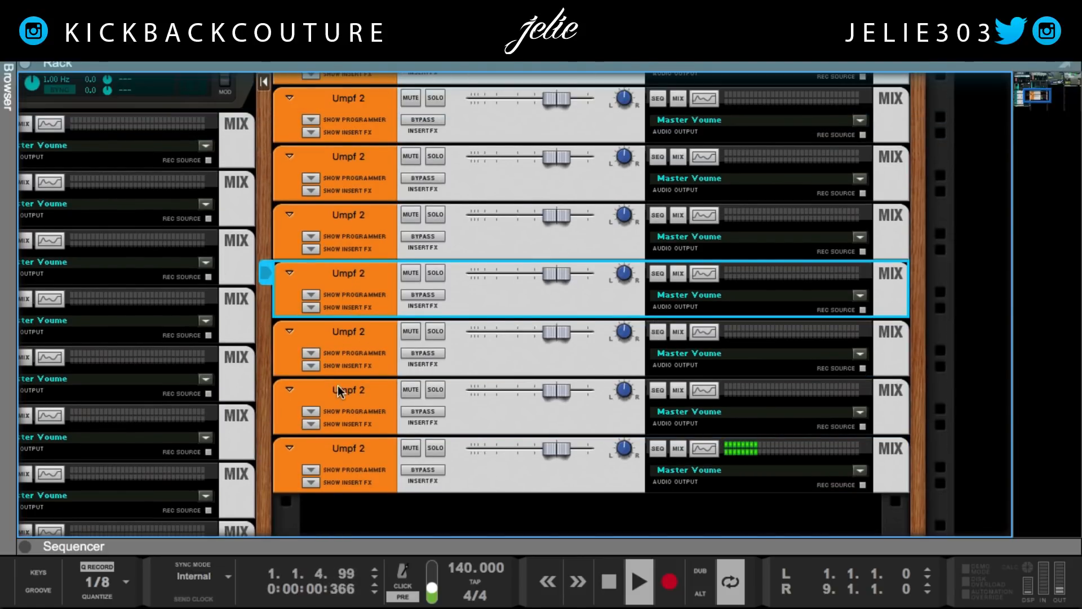
Compare Umpf 2's pad 1 with the mix channels below it to check its output routing
{"action": "scroll", "coordinate": [369, 349], "scroll_direction": "up", "scroll_amount": 11}
{"action": "left_click", "coordinate": [314, 330]}
{"action": "scroll", "coordinate": [350, 400], "scroll_direction": "down", "scroll_amount": 3}
{"action": "scroll", "coordinate": [350, 400], "scroll_direction": "down", "scroll_amount": 9}
{"action": "left_click", "coordinate": [349, 381]}
{"action": "scroll", "coordinate": [344, 371], "scroll_direction": "up", "scroll_amount": 12}
{"action": "scroll", "coordinate": [345, 363], "scroll_direction": "up", "scroll_amount": 1}
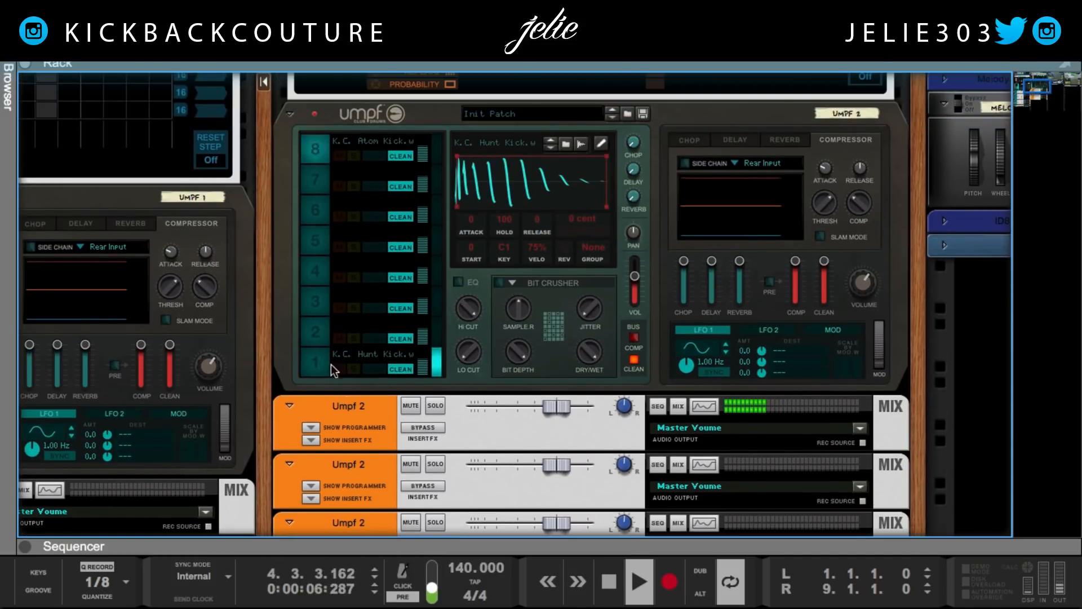
{"action": "left_click", "coordinate": [404, 358]}
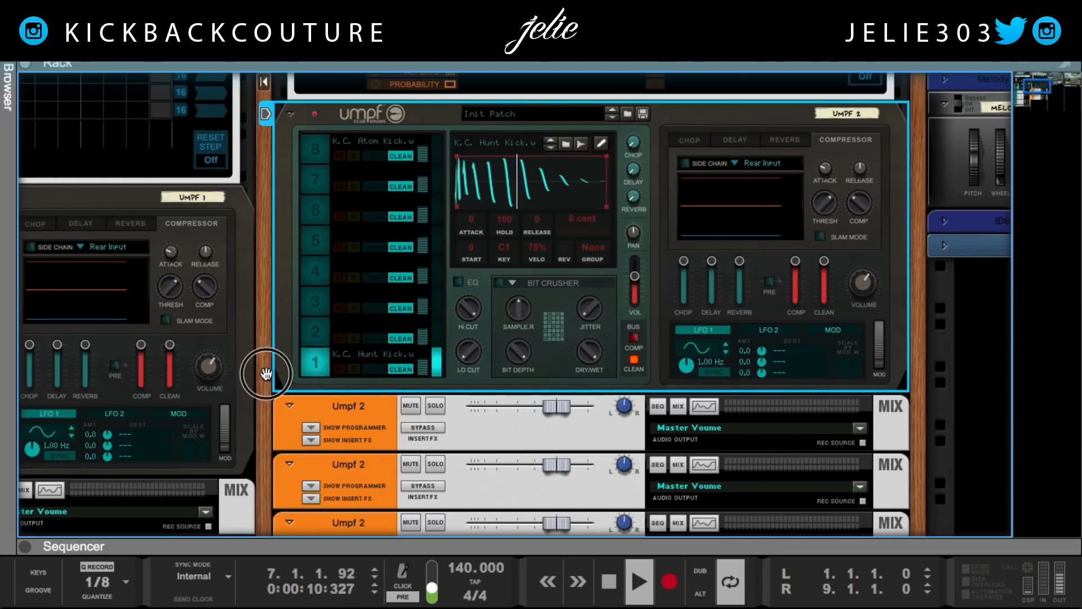
Show the insert FX of the first mix channel below Umpf 2 and enable the Bit Crusher for pad 8
{"action": "left_click_drag", "start_coordinate": [266, 374], "coordinate": [213, 430]}
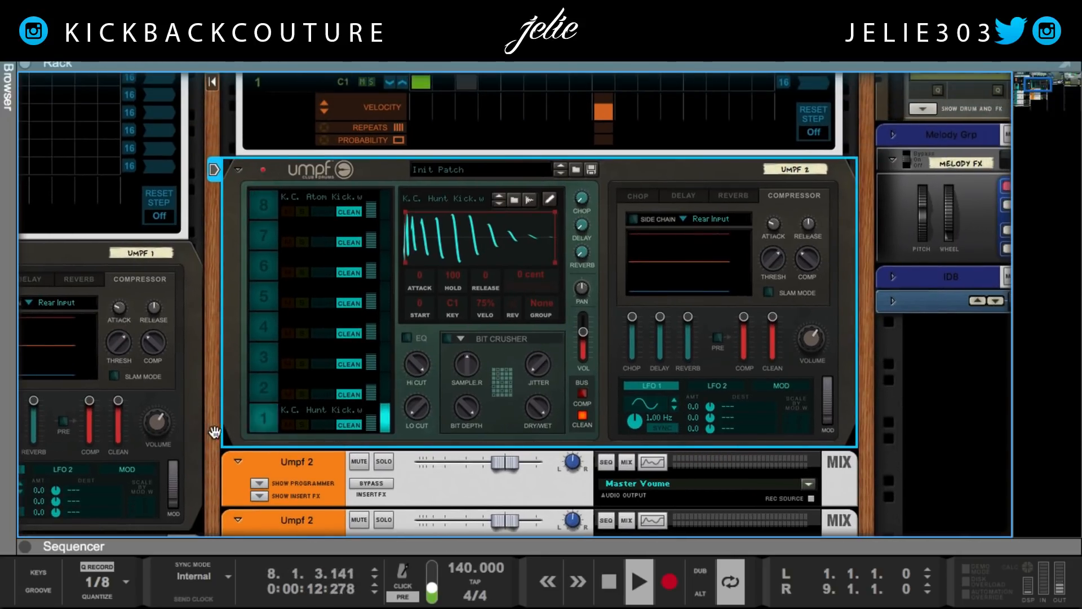
{"action": "left_click", "coordinate": [260, 496]}
{"action": "left_click", "coordinate": [260, 496]}
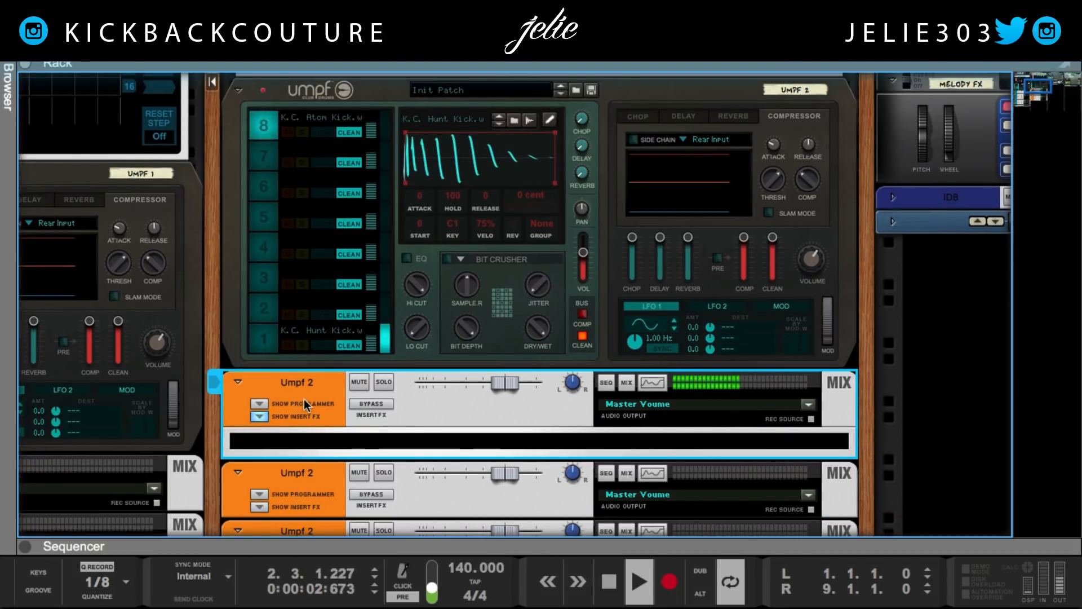
{"action": "left_click", "coordinate": [502, 330]}
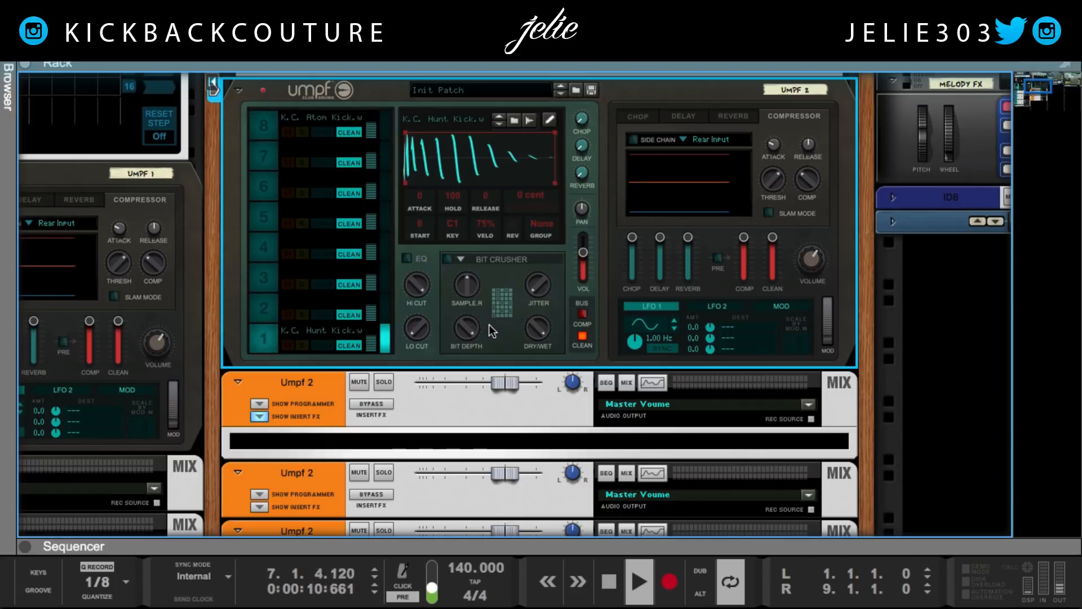
{"action": "left_click", "coordinate": [263, 124]}
{"action": "left_click", "coordinate": [448, 259]}
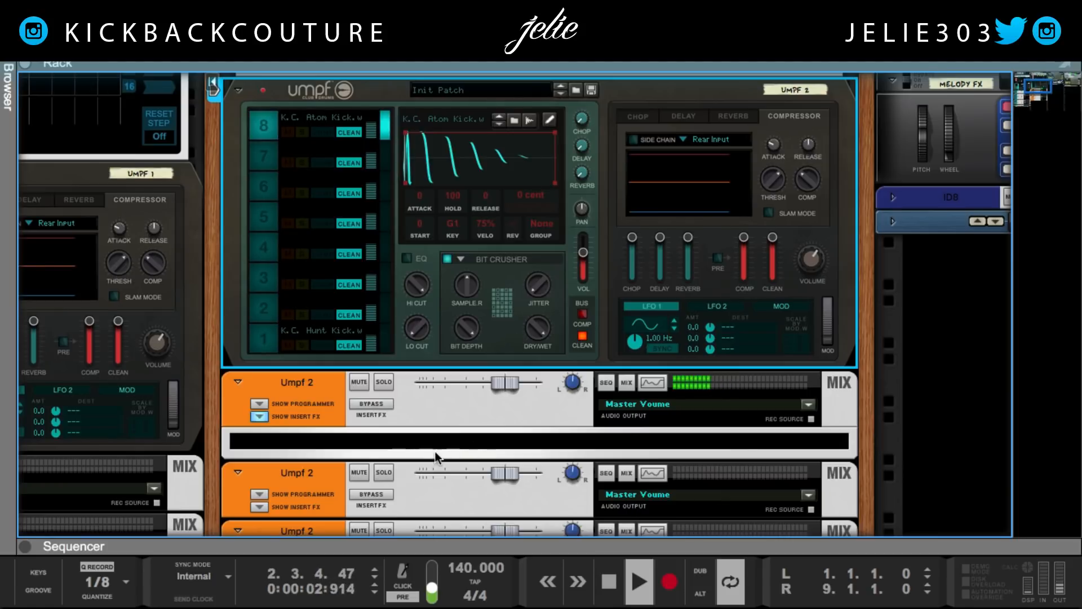
Mute pad 1 in Umpf 2 and add a hit on step 1 of lane 8 in its Drum Sequencer
{"action": "left_click", "coordinate": [288, 346]}
{"action": "scroll", "coordinate": [388, 308], "scroll_direction": "up", "scroll_amount": 6}
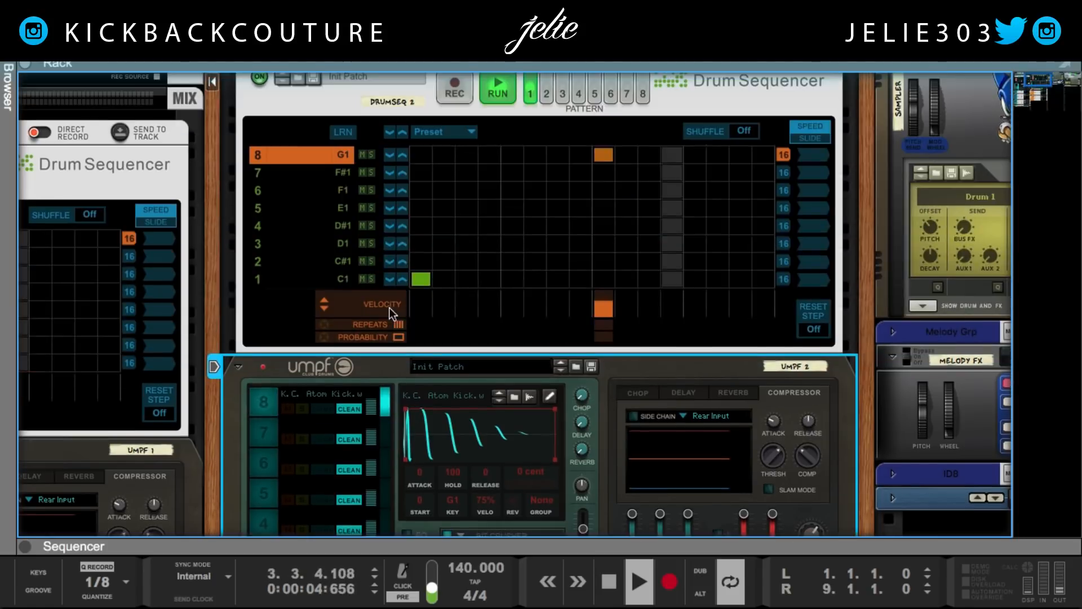
{"action": "left_click", "coordinate": [422, 188]}
{"action": "scroll", "coordinate": [437, 339], "scroll_direction": "down", "scroll_amount": 1}
{"action": "scroll", "coordinate": [437, 340], "scroll_direction": "down", "scroll_amount": 5}
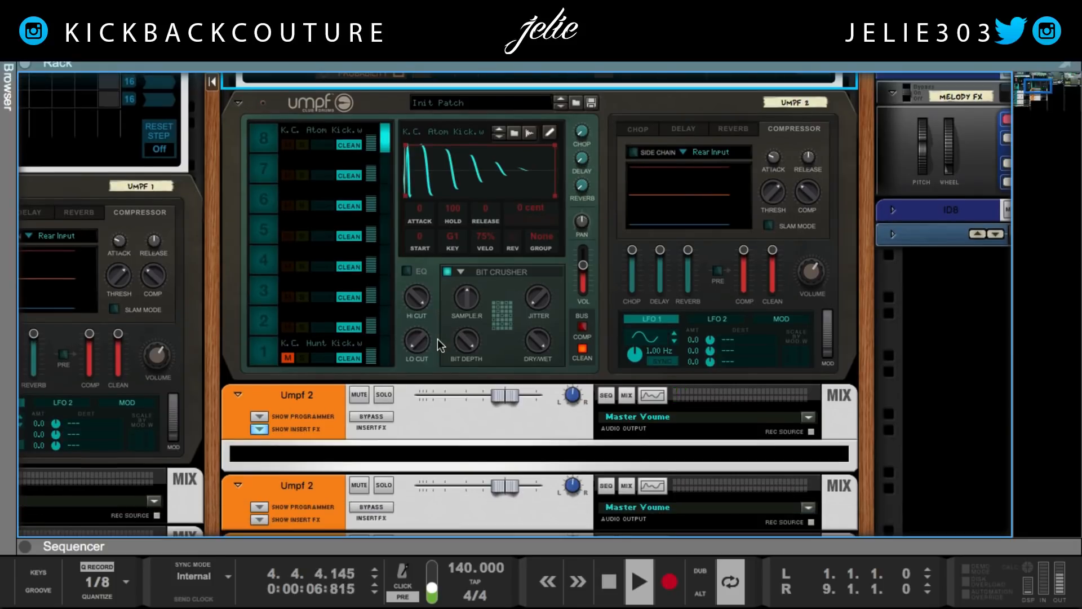
Add The Echo from the Reason Devices effects to the insert FX of the first mix channel below Umpf 2
{"action": "right_click", "coordinate": [464, 454]}
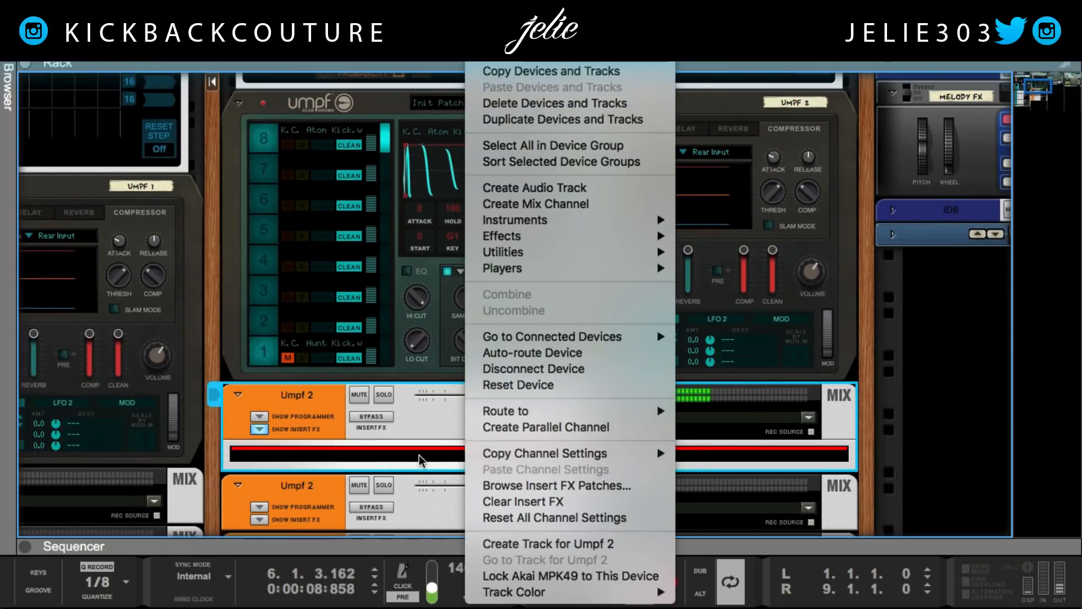
{"action": "mouse_move", "coordinate": [586, 244]}
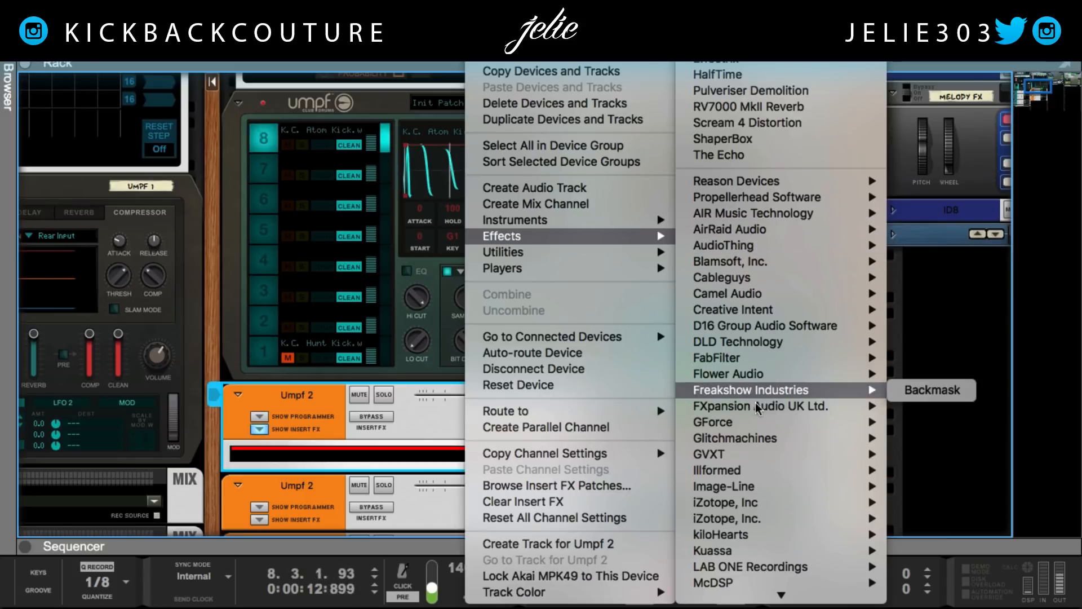
{"action": "mouse_move", "coordinate": [759, 426]}
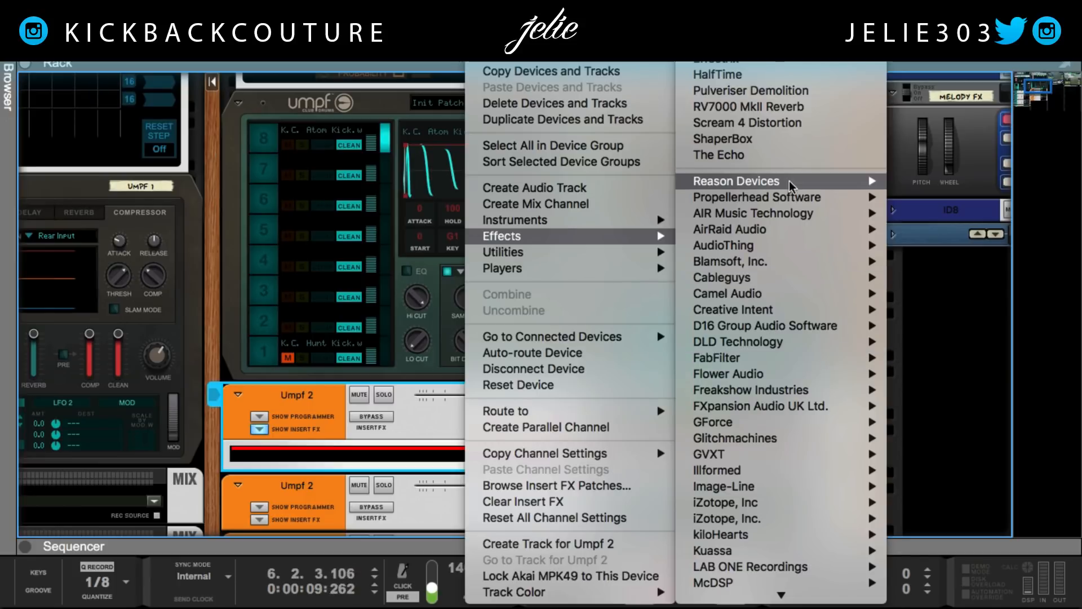
{"action": "mouse_move", "coordinate": [789, 181]}
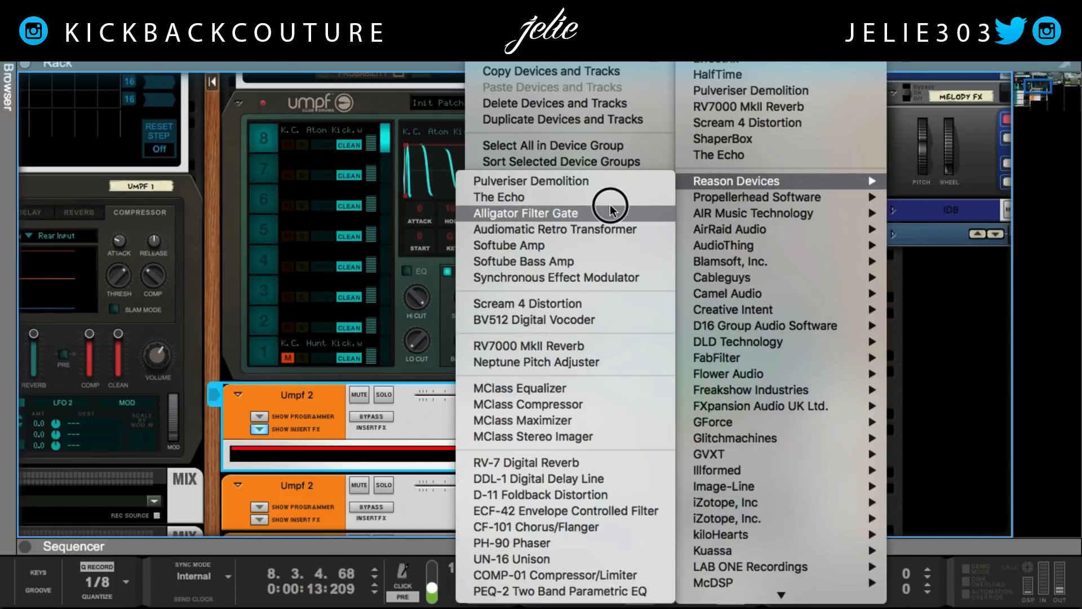
{"action": "left_click", "coordinate": [603, 195]}
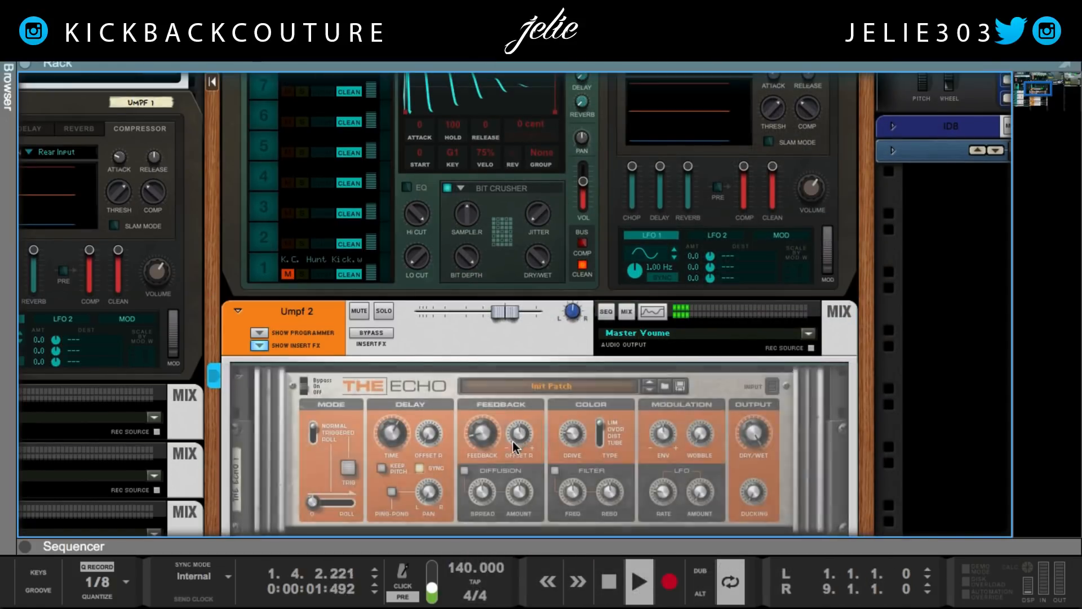
{"action": "scroll", "coordinate": [644, 452], "scroll_direction": "up", "scroll_amount": 4}
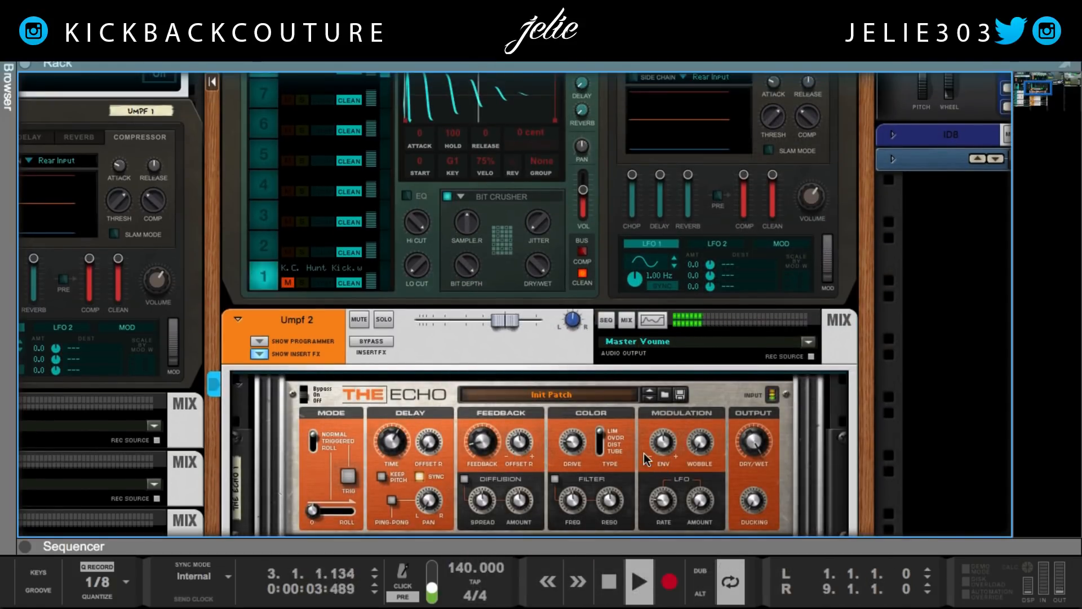
{"action": "scroll", "coordinate": [680, 473], "scroll_direction": "down", "scroll_amount": 3}
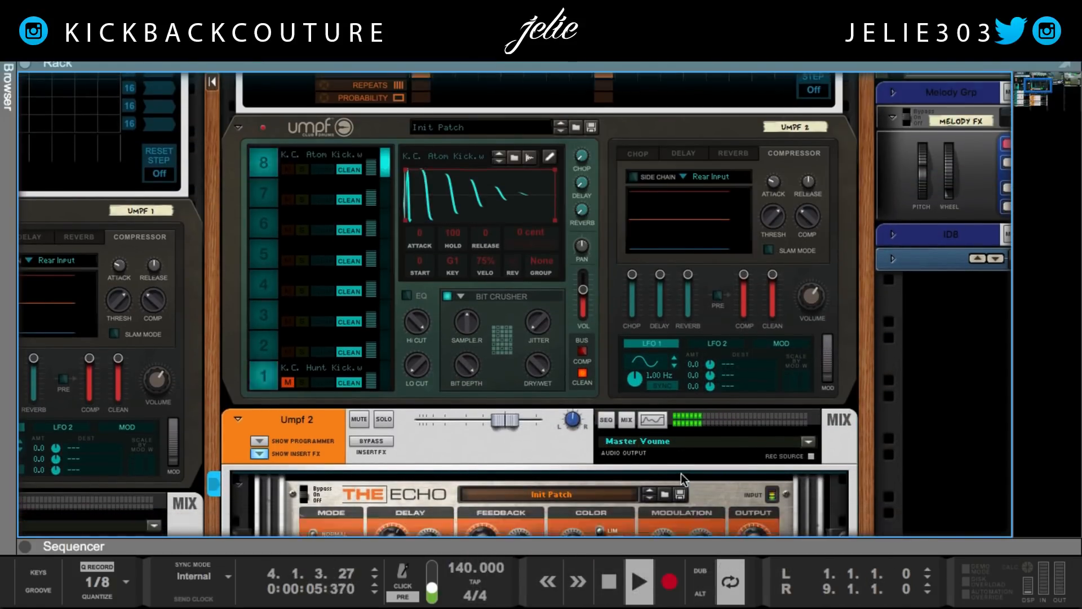
Compare Umpf 2's built-in Bit Crusher with The Echo inserted in the mix channel below it during playback
{"action": "left_click", "coordinate": [528, 301]}
{"action": "left_click", "coordinate": [455, 466]}
{"action": "left_click", "coordinate": [502, 295]}
{"action": "left_click", "coordinate": [467, 459]}
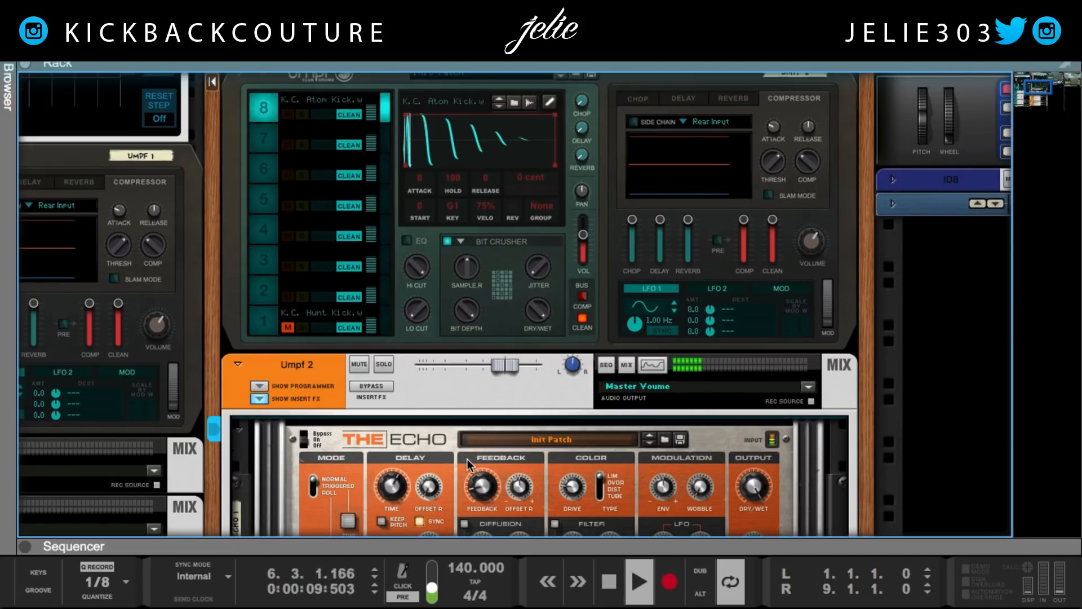
{"action": "left_click", "coordinate": [499, 282]}
{"action": "scroll", "coordinate": [415, 367], "scroll_direction": "up", "scroll_amount": 1}
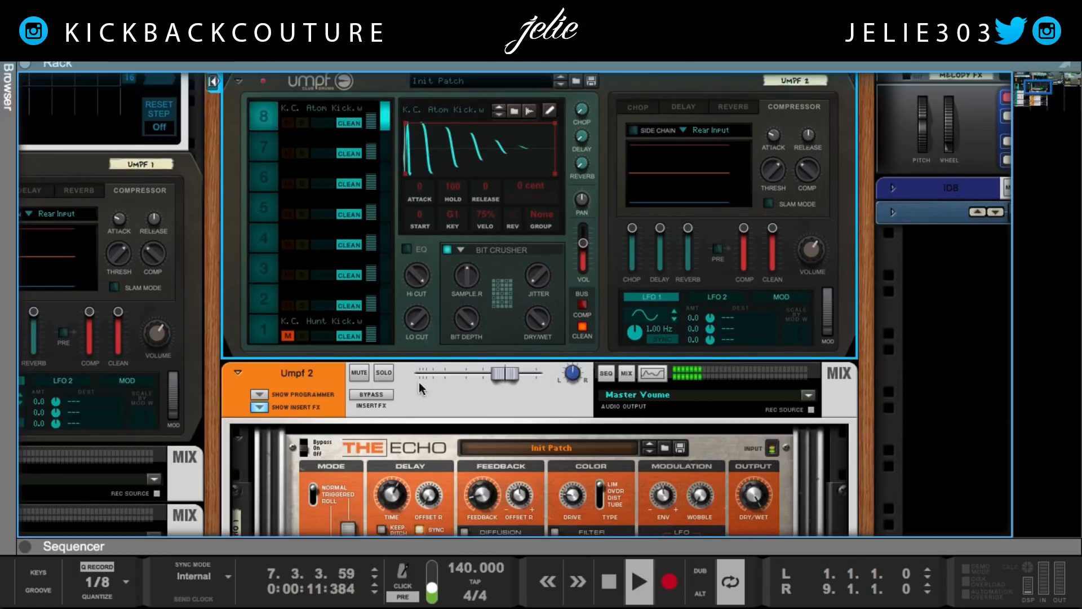
{"action": "scroll", "coordinate": [362, 371], "scroll_direction": "up", "scroll_amount": 1}
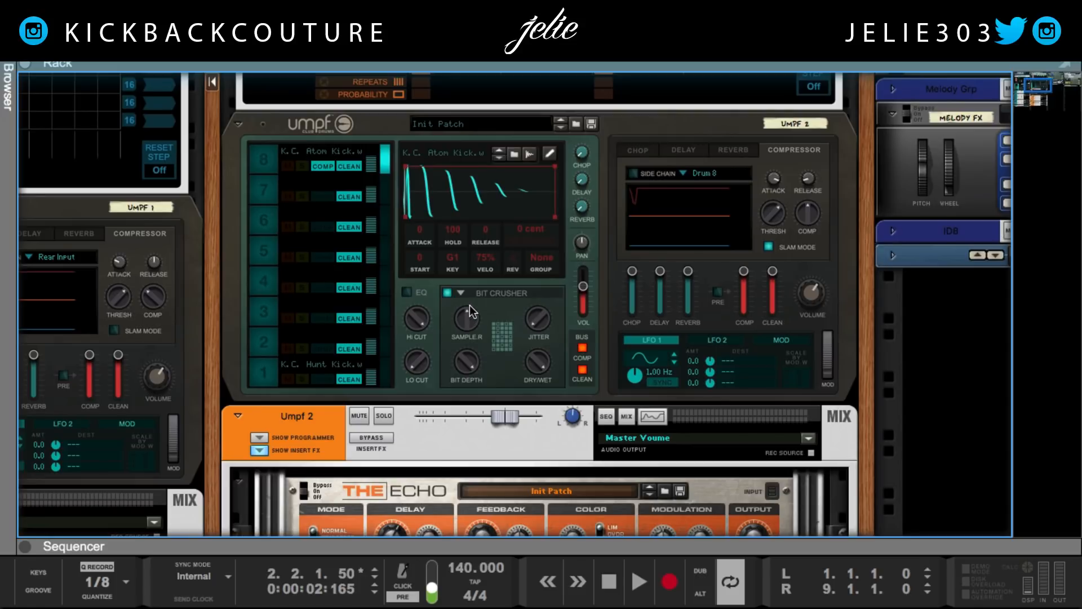
Disconnect separate output 8 on the back of Umpf 2 and play the pattern to hear pad 8 through the compressor
{"action": "mouse_move", "coordinate": [470, 308]}
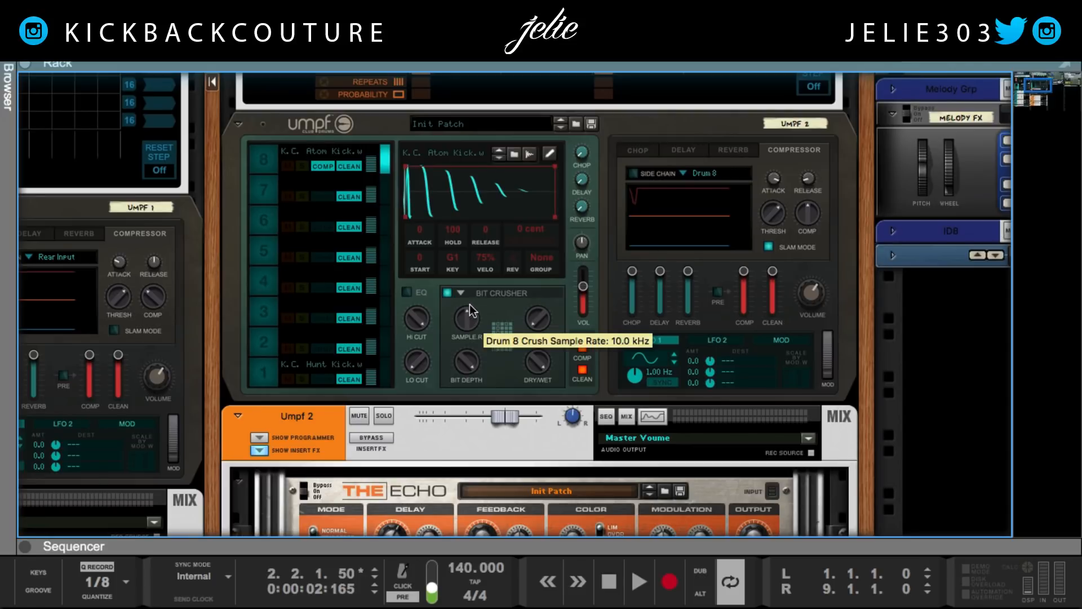
{"action": "key", "text": "space"}
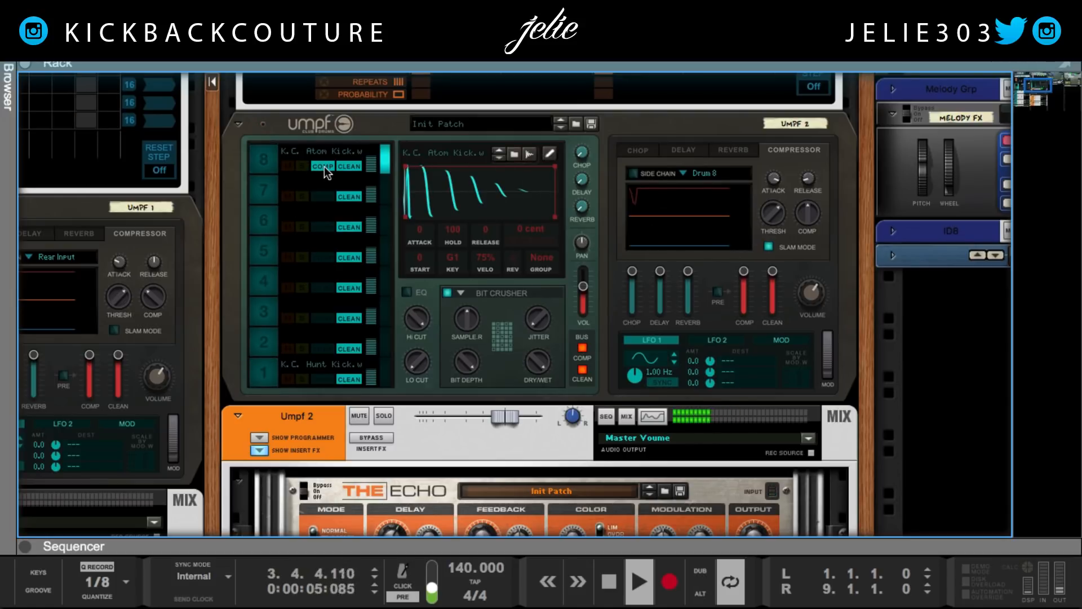
{"action": "key", "text": "Tab"}
{"action": "left_click_drag", "start_coordinate": [317, 341], "coordinate": [318, 341]}
{"action": "key", "text": "Tab"}
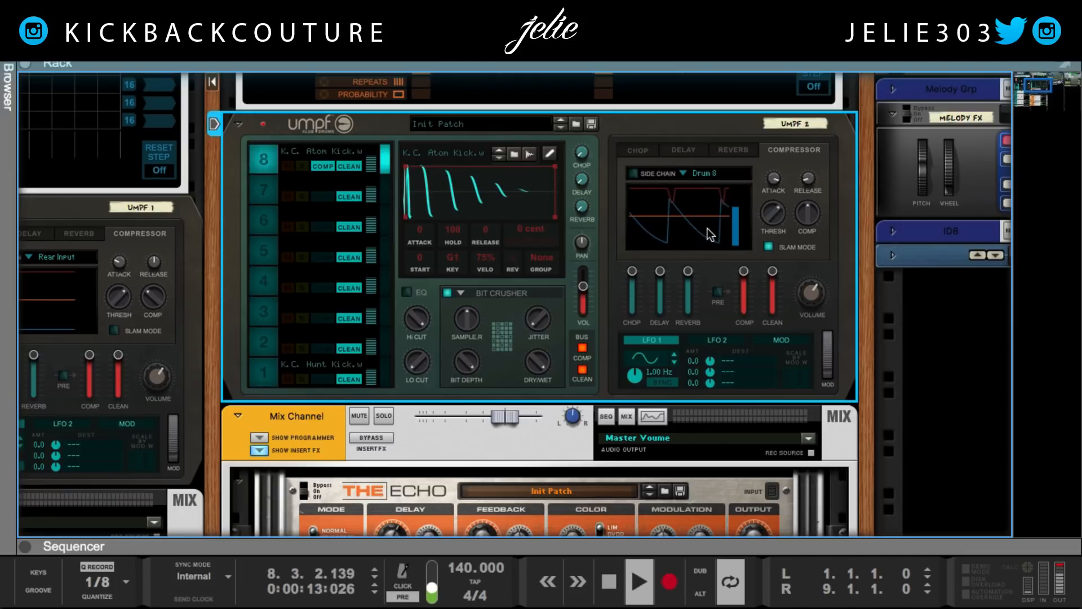
{"action": "key", "text": "space"}
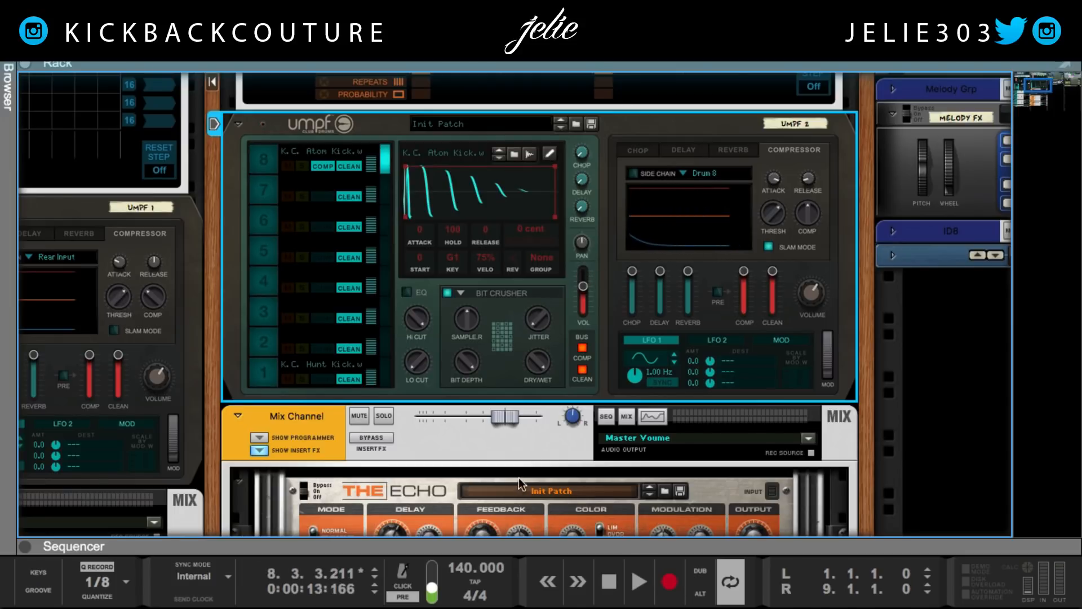
Reconnect Umpf 2's separate output 8 to the input of the first mix channel below it
{"action": "key", "text": "Tab"}
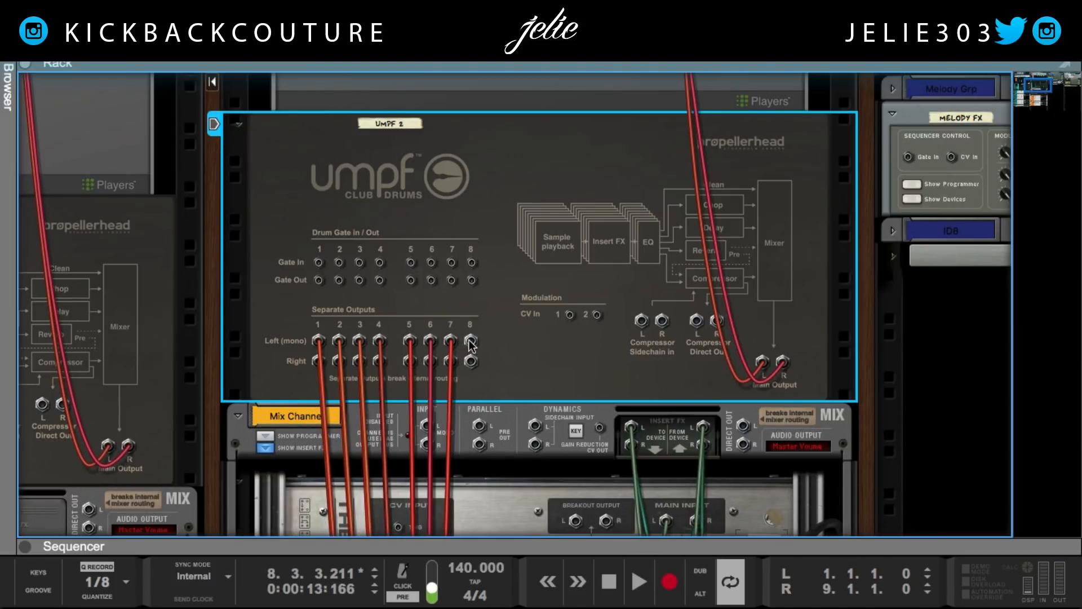
{"action": "left_click_drag", "start_coordinate": [471, 348], "coordinate": [426, 423]}
{"action": "key", "text": "Tab"}
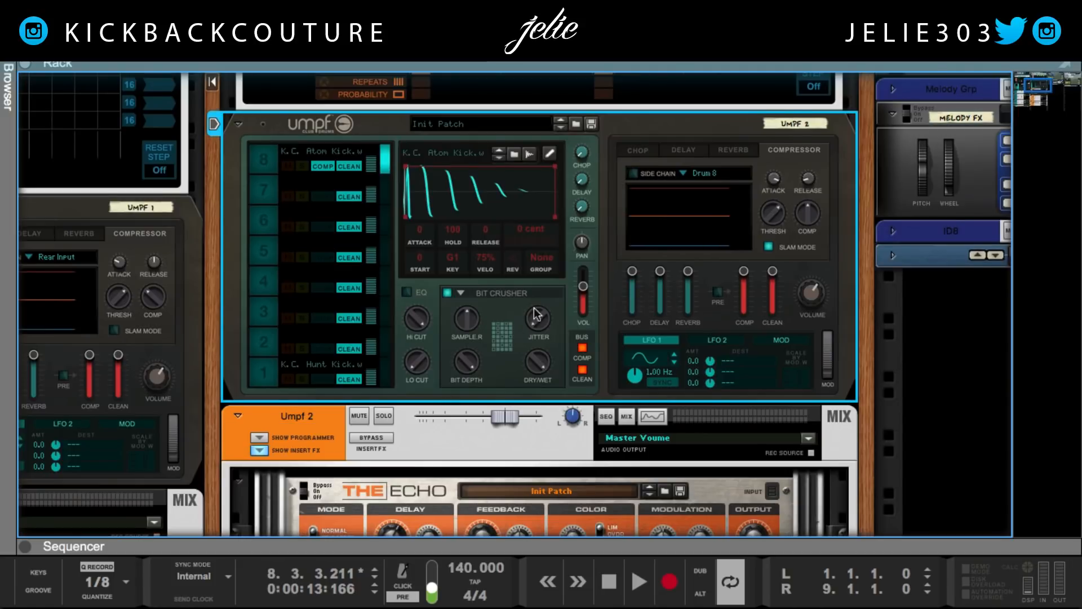
Look over The Echo and hide the insert FX section of the first mix channel below Umpf 2
{"action": "scroll", "coordinate": [566, 330], "scroll_direction": "down", "scroll_amount": 1}
{"action": "left_click", "coordinate": [544, 424]}
{"action": "scroll", "coordinate": [545, 424], "scroll_direction": "down", "scroll_amount": 5}
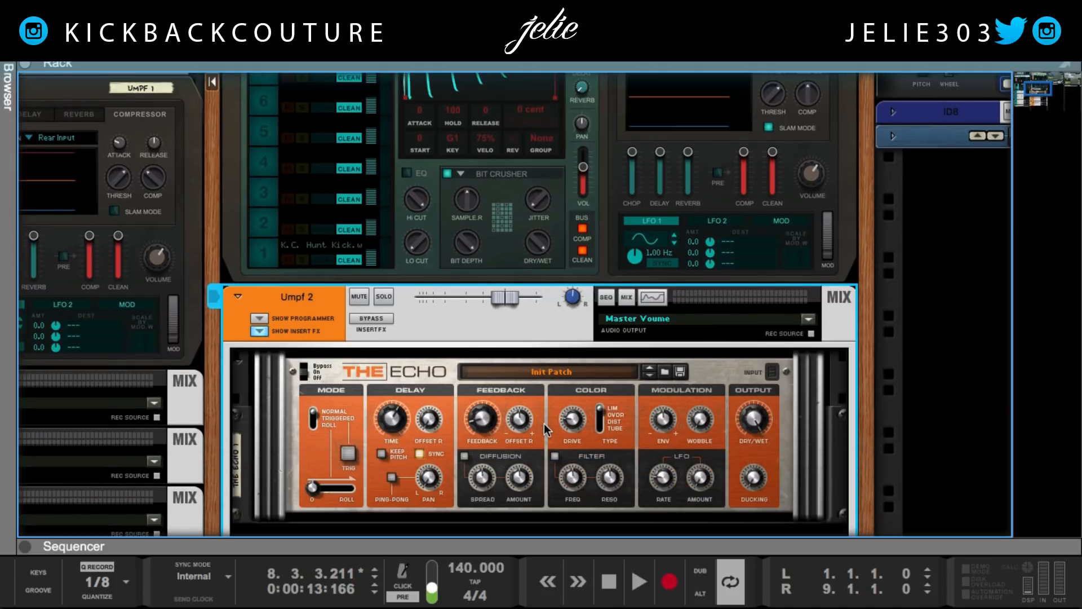
{"action": "scroll", "coordinate": [560, 510], "scroll_direction": "down", "scroll_amount": 1}
{"action": "left_click", "coordinate": [554, 512]}
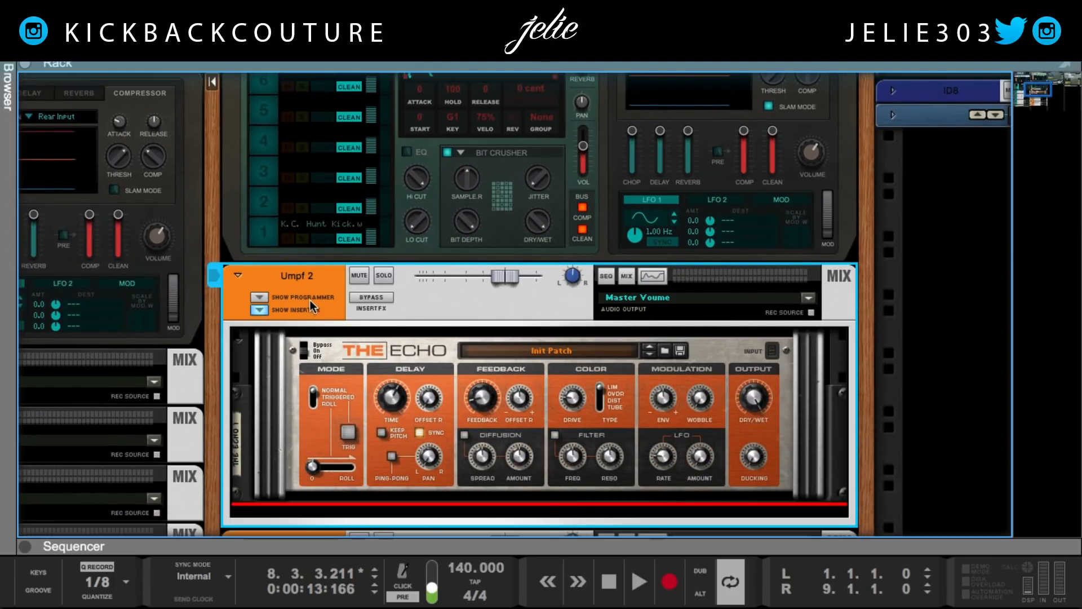
{"action": "left_click", "coordinate": [262, 311]}
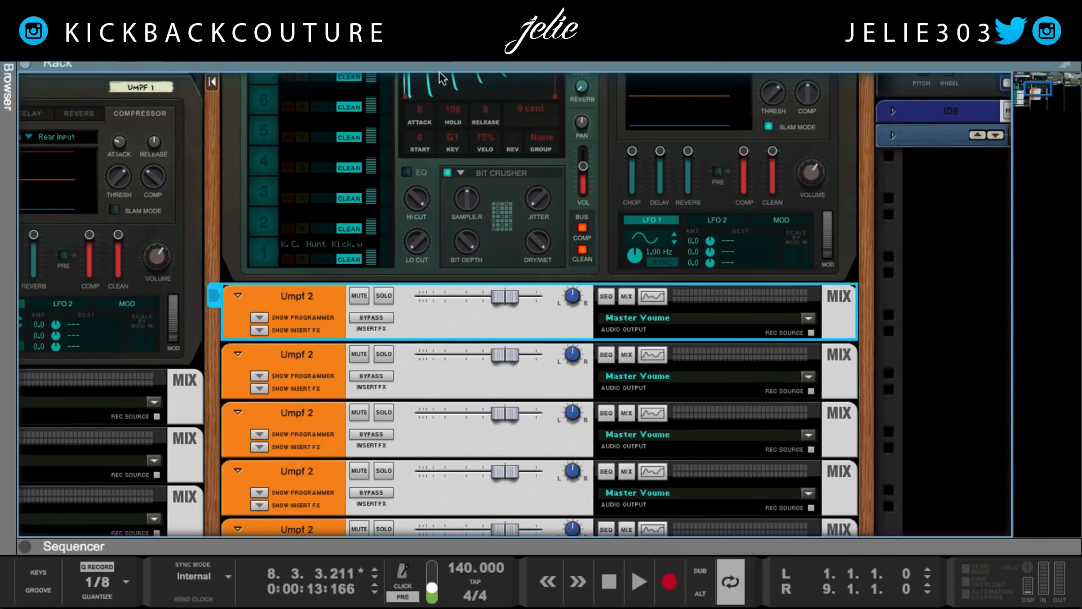
Look over the Umpf 2 channels in the main mixer, return to the rack and select the Umpf 2 device
{"action": "key", "text": "F5"}
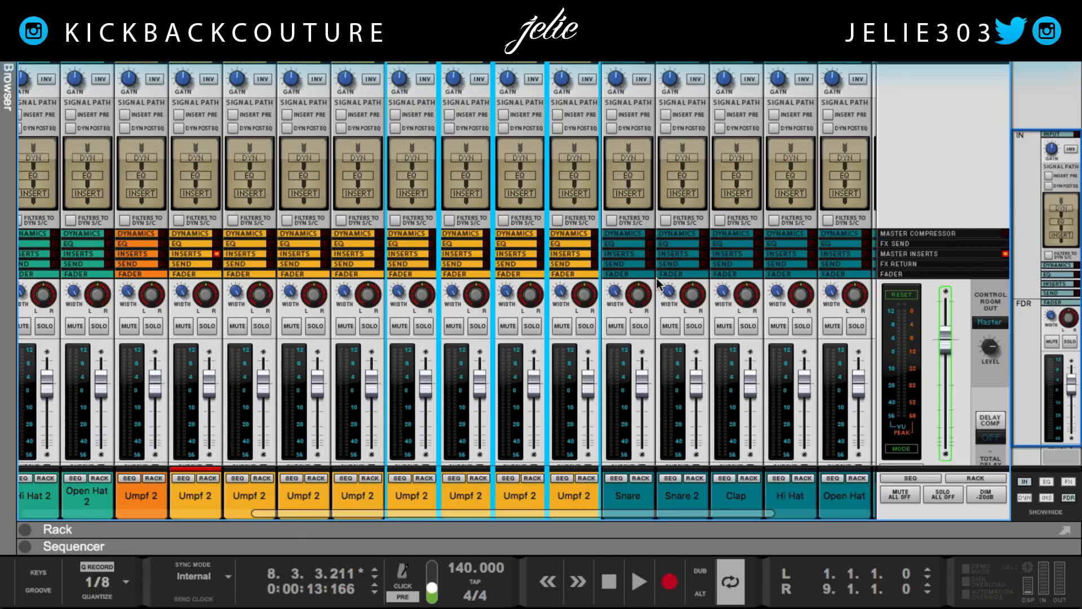
{"action": "scroll", "coordinate": [636, 333], "scroll_direction": "left", "scroll_amount": 5}
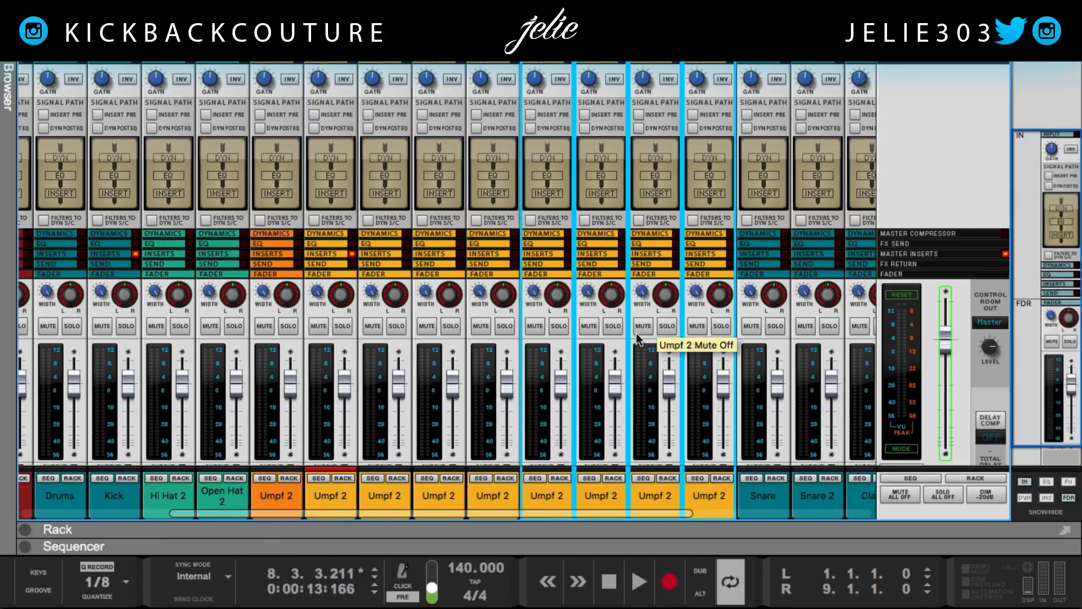
{"action": "double_click", "coordinate": [578, 531]}
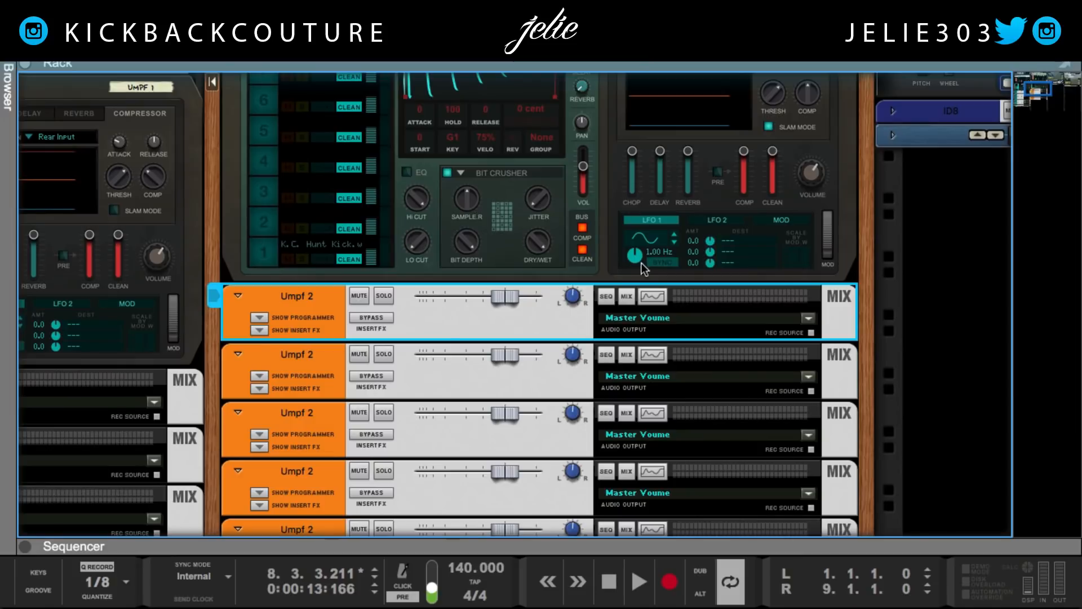
{"action": "scroll", "coordinate": [394, 500], "scroll_direction": "up", "scroll_amount": 10}
{"action": "scroll", "coordinate": [384, 503], "scroll_direction": "down", "scroll_amount": 4}
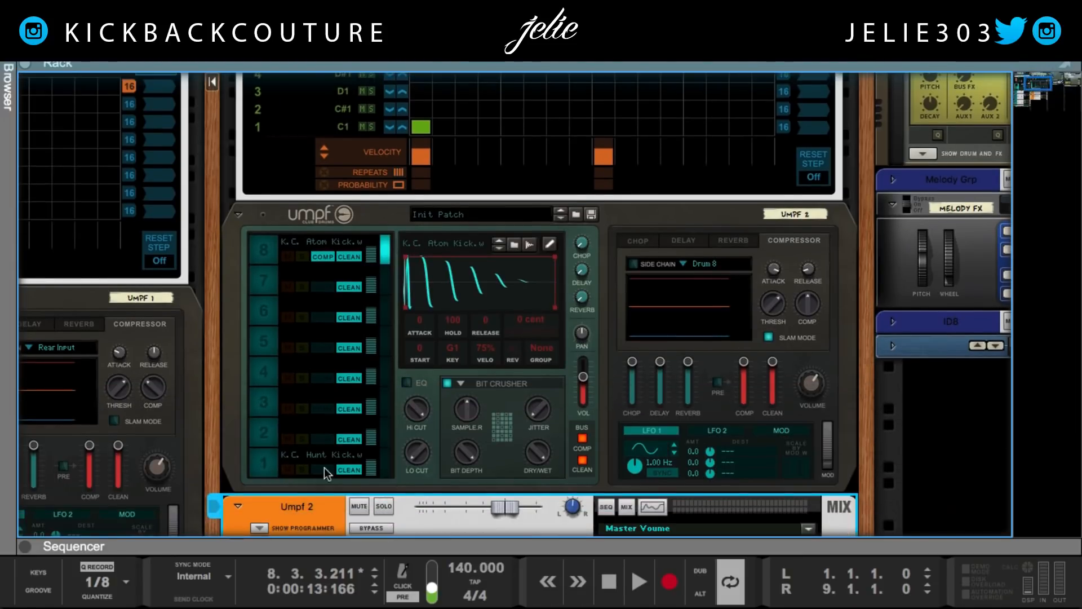
{"action": "left_click", "coordinate": [237, 366]}
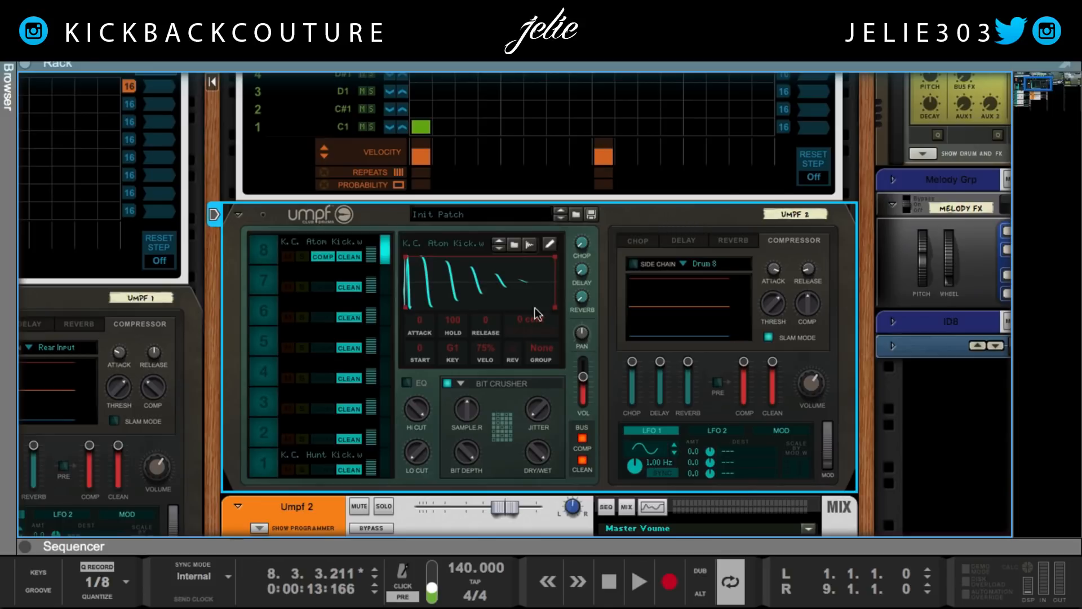
Check which effect types are available for pad 8's built-in insert effect in Umpf 2, keeping Bit Crusher
{"action": "scroll", "coordinate": [562, 403], "scroll_direction": "down", "scroll_amount": 3}
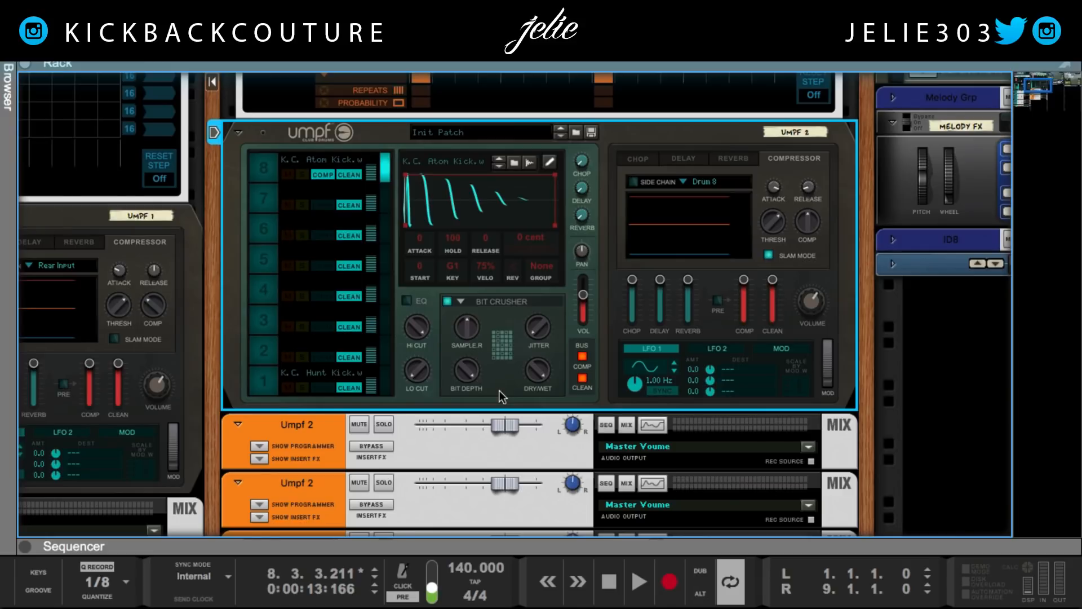
{"action": "left_click", "coordinate": [466, 303]}
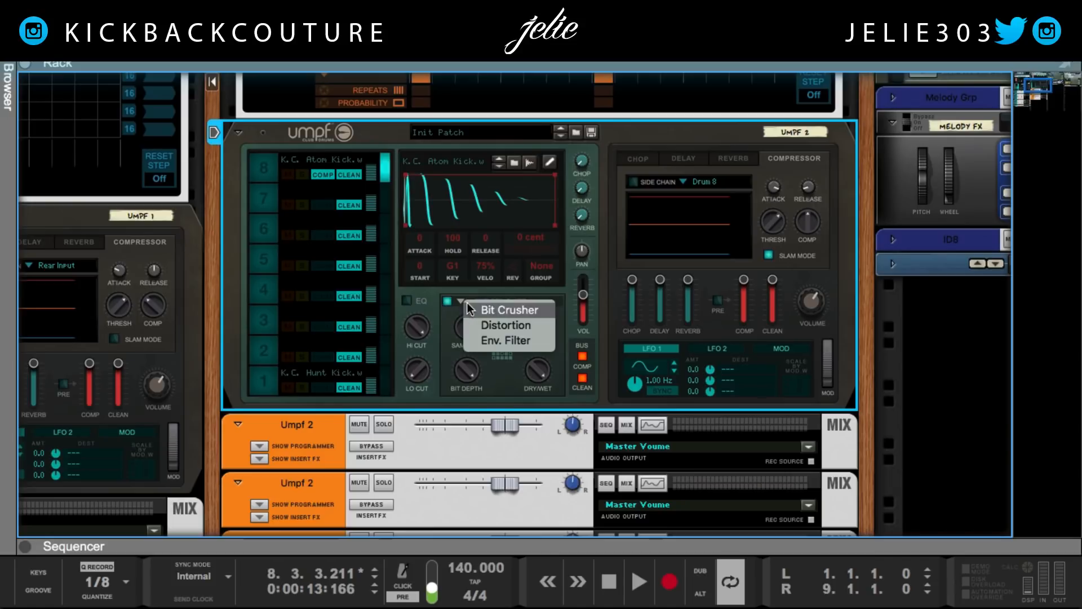
{"action": "left_click", "coordinate": [600, 286]}
{"action": "scroll", "coordinate": [482, 375], "scroll_direction": "up", "scroll_amount": 2}
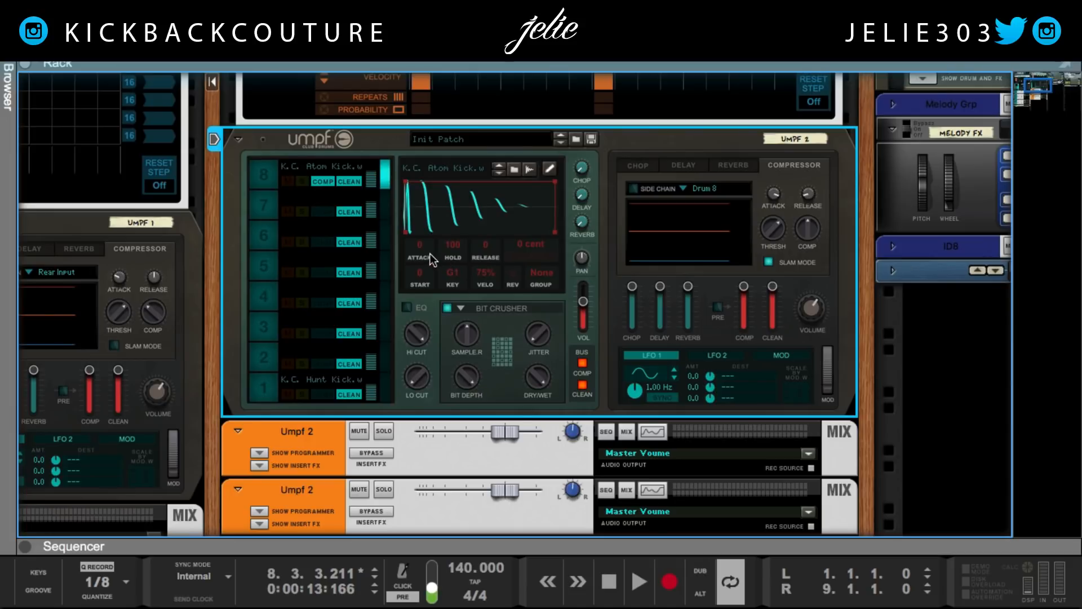
{"action": "mouse_move", "coordinate": [429, 252]}
{"action": "left_mouse_down"}
{"action": "mouse_move", "coordinate": [424, 244]}
{"action": "mouse_move", "coordinate": [424, 264]}
{"action": "left_mouse_up"}
Show the insert FX of the first mix channel below Umpf 2 and bring The Echo fully into view
{"action": "left_click", "coordinate": [255, 466]}
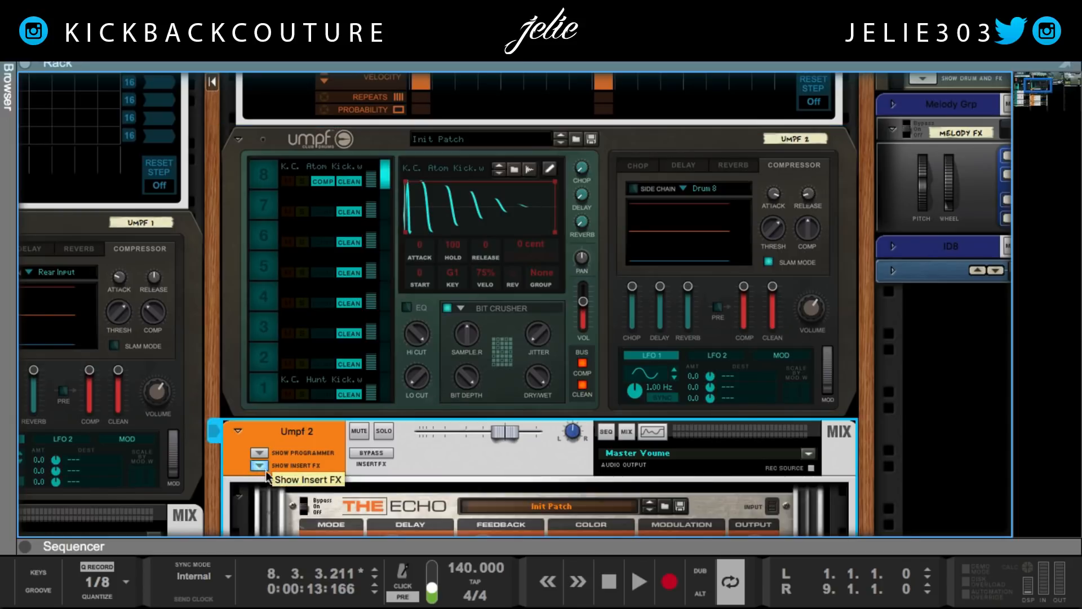
{"action": "scroll", "coordinate": [286, 478], "scroll_direction": "down", "scroll_amount": 1}
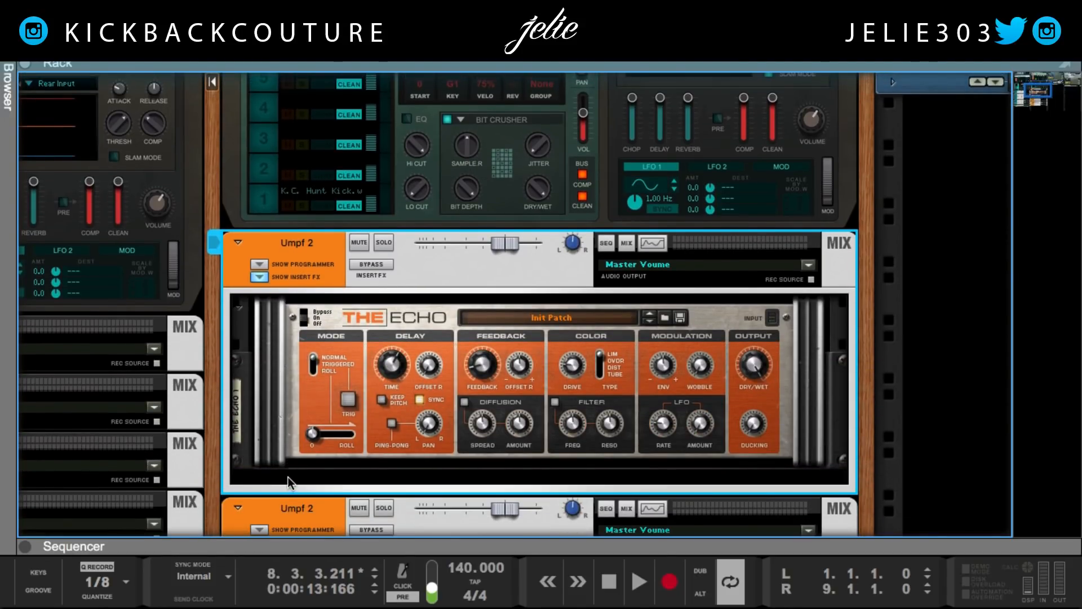
{"action": "scroll", "coordinate": [288, 477], "scroll_direction": "up", "scroll_amount": 1}
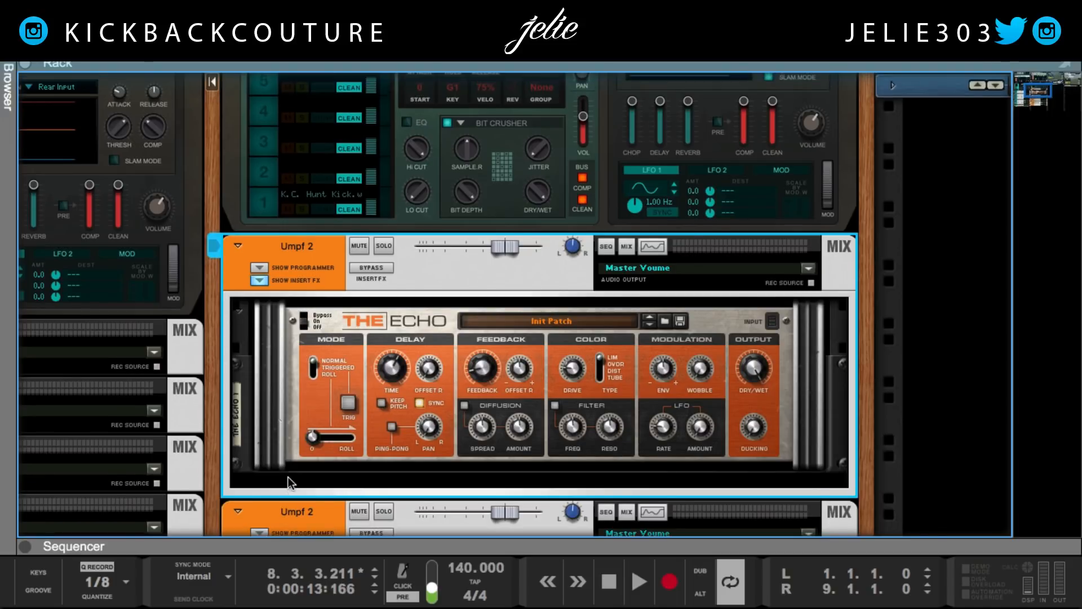